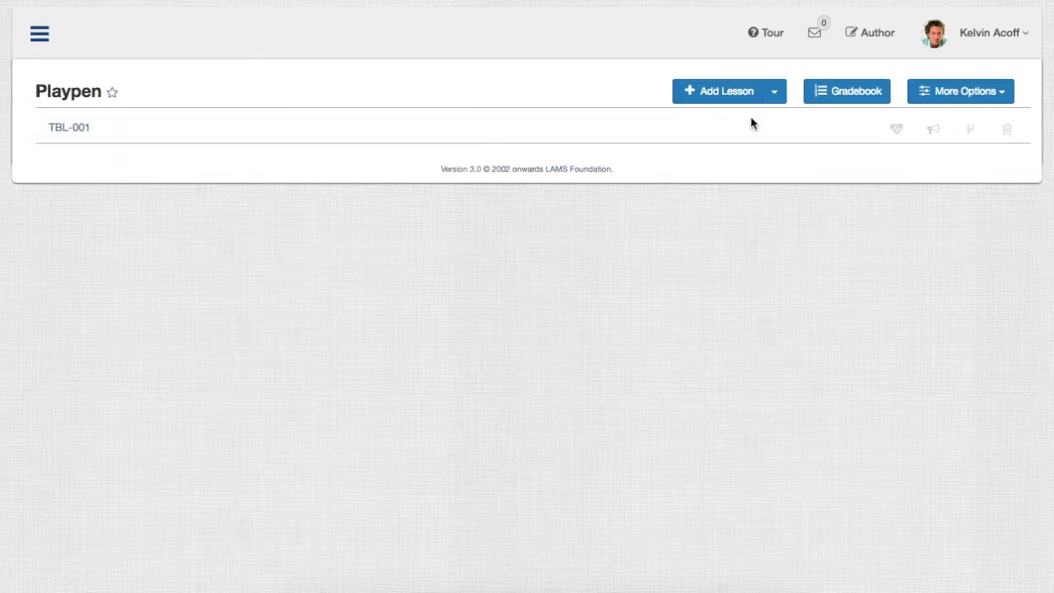
- Open TBL-001 monitoring full-screen and view its activity sequence
{"action": "left_click", "coordinate": [896, 132]}
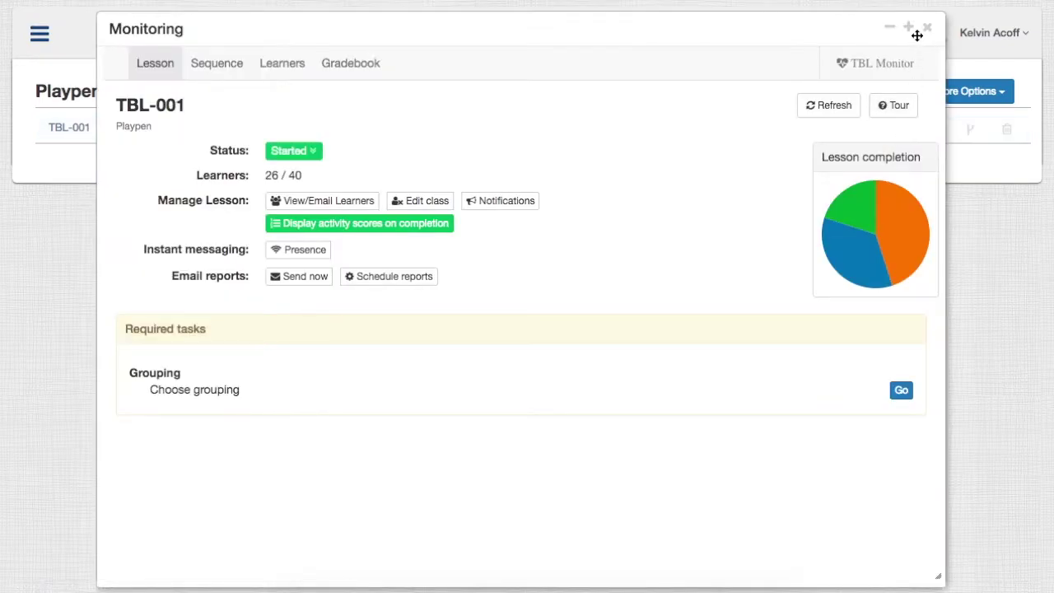
{"action": "left_click", "coordinate": [909, 29]}
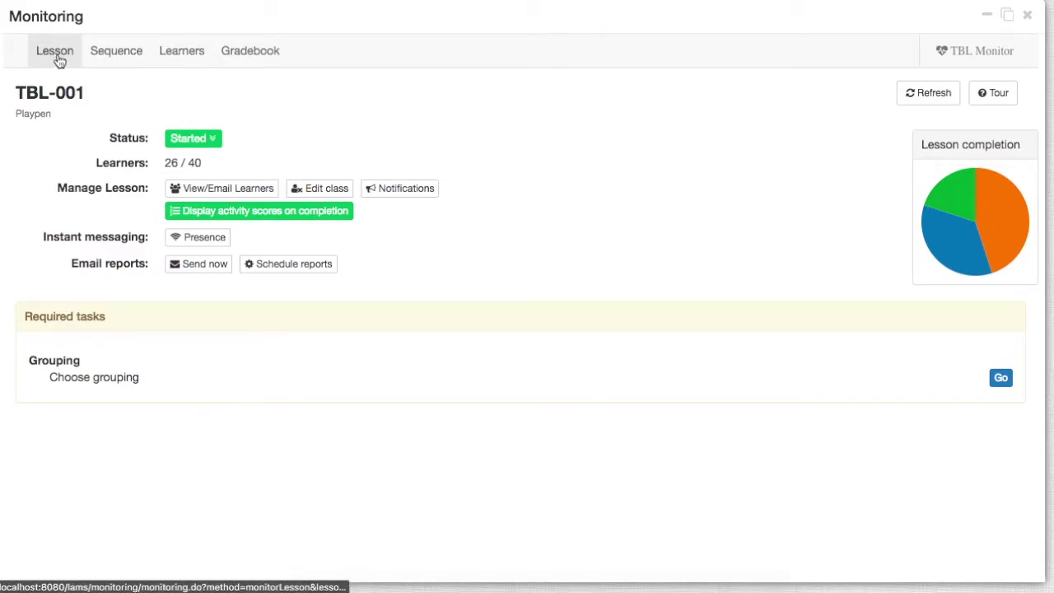
{"action": "left_click", "coordinate": [113, 57]}
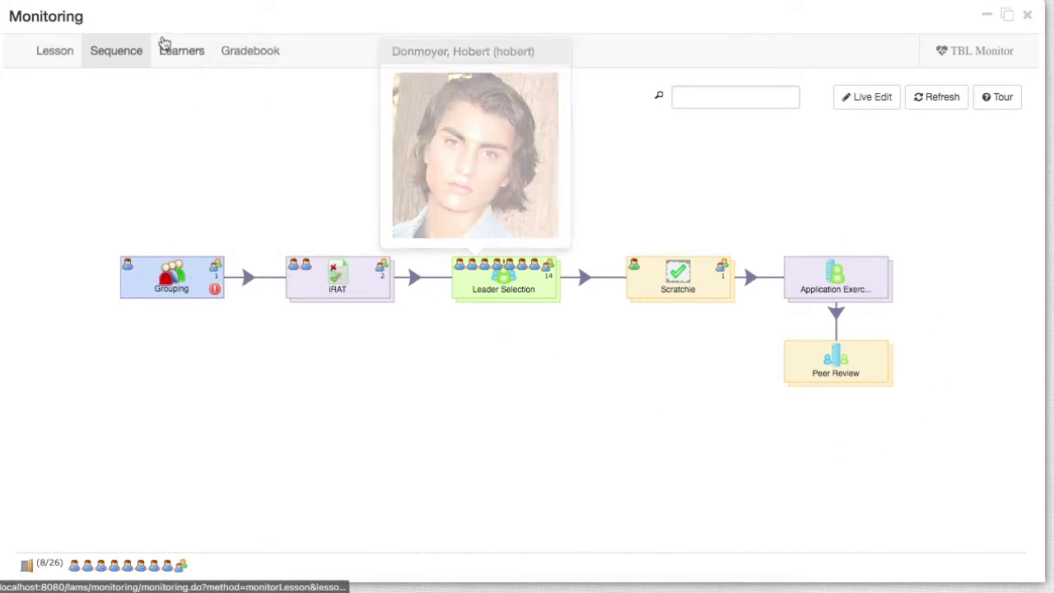
- Review each learner's progress on the Learners tab, then view the Gradebook
{"action": "left_click", "coordinate": [167, 49]}
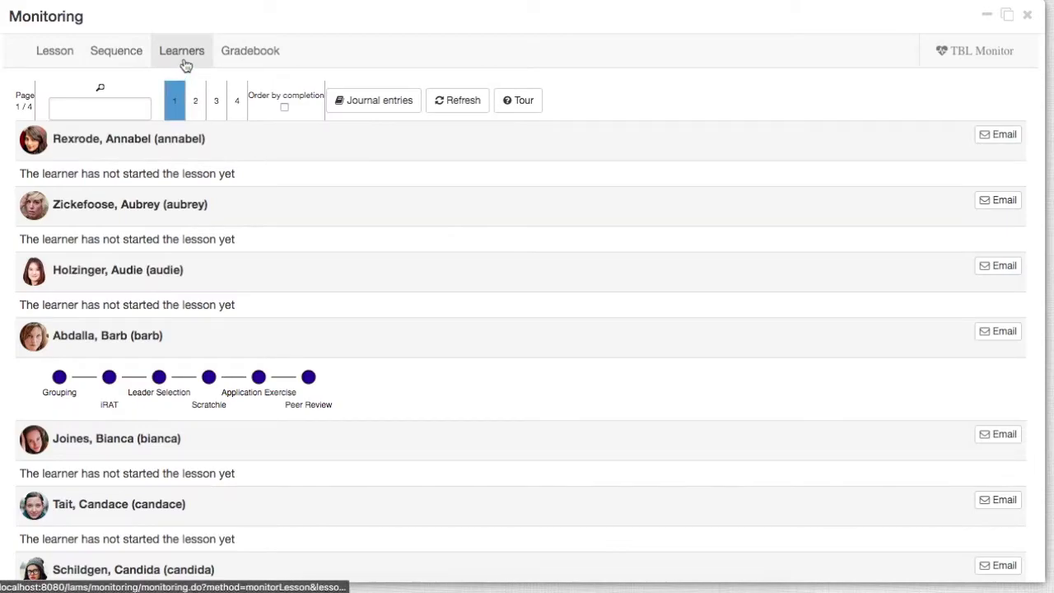
{"action": "scroll", "coordinate": [201, 194], "scroll_direction": "down", "scroll_amount": 5}
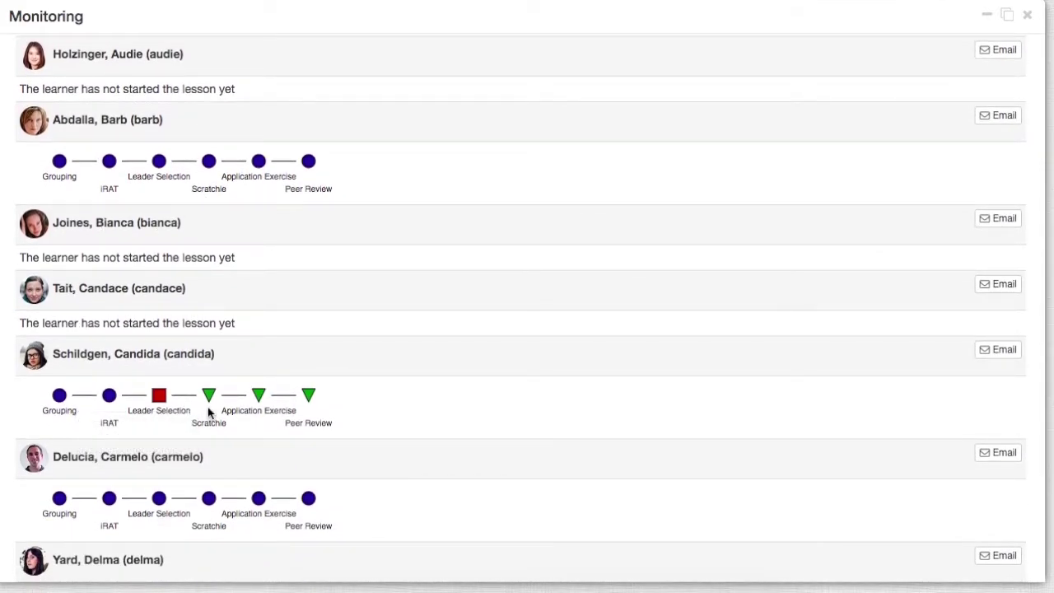
{"action": "scroll", "coordinate": [206, 299], "scroll_direction": "up", "scroll_amount": 5}
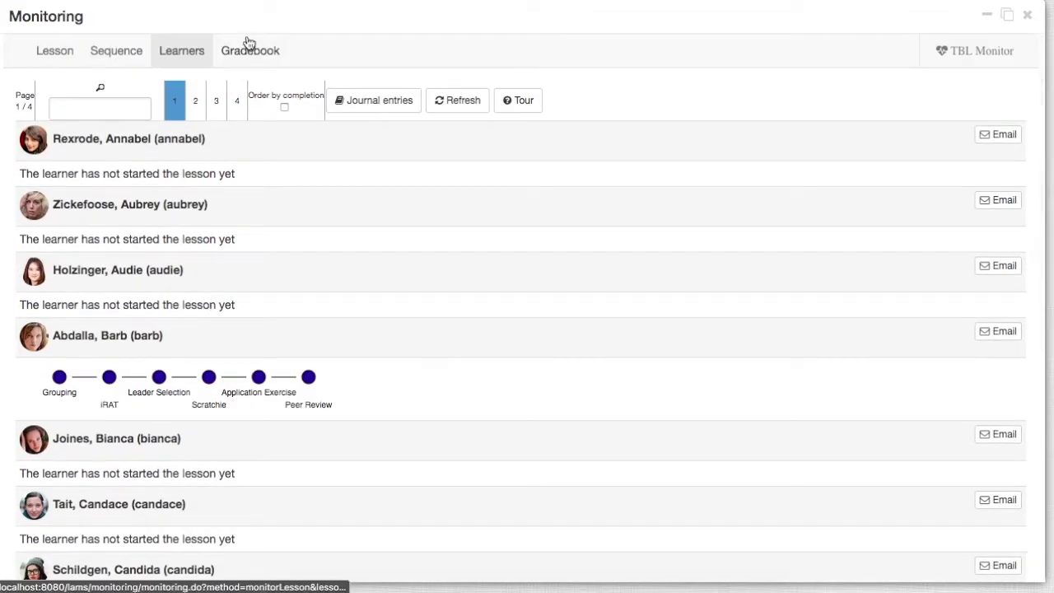
{"action": "left_click", "coordinate": [248, 46]}
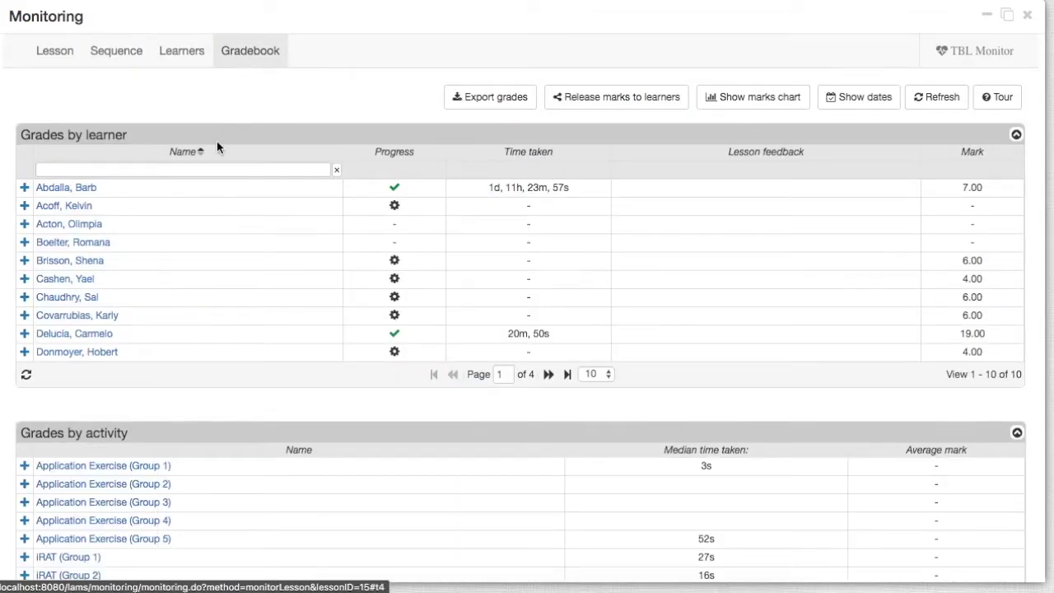
- Expand the first learner's per-activity grades, then return to the Lesson overview
{"action": "left_click", "coordinate": [24, 187]}
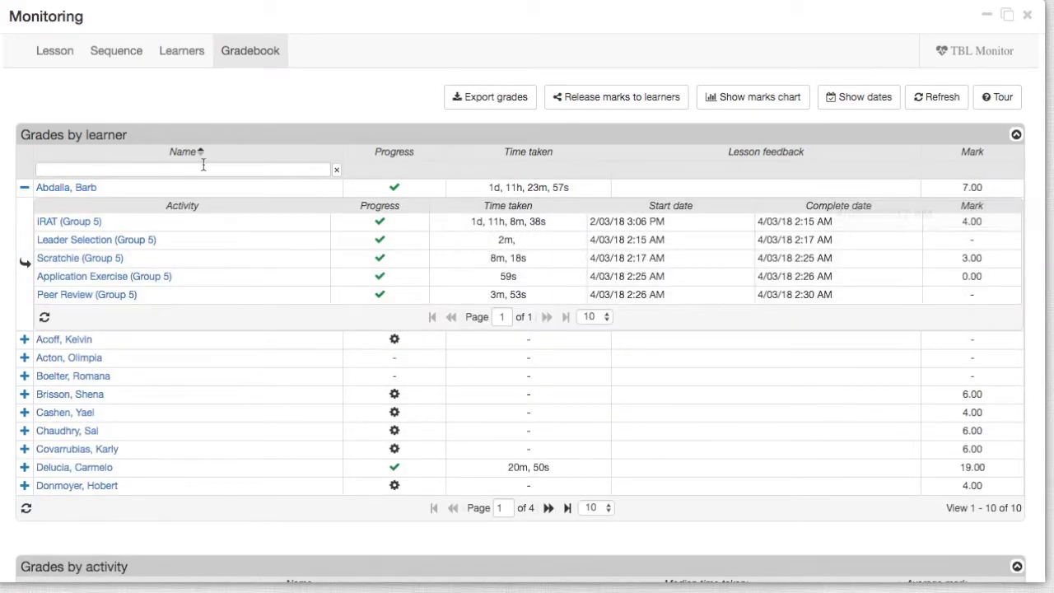
{"action": "left_click", "coordinate": [69, 63]}
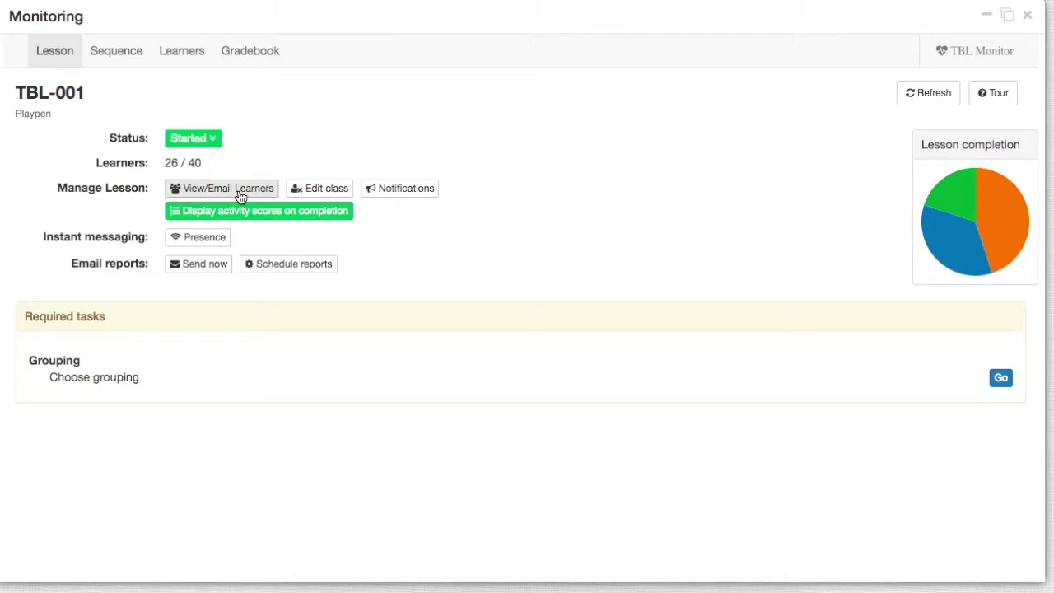
{"action": "left_click", "coordinate": [1002, 379]}
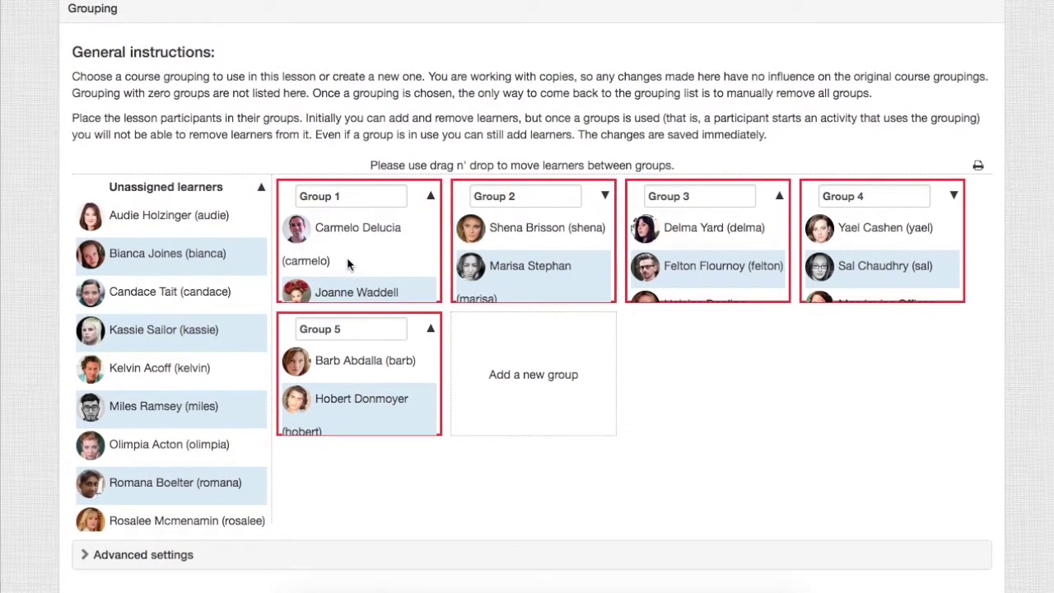
{"action": "scroll", "coordinate": [347, 262], "scroll_direction": "down", "scroll_amount": 1}
{"action": "scroll", "coordinate": [532, 234], "scroll_direction": "down", "scroll_amount": 2}
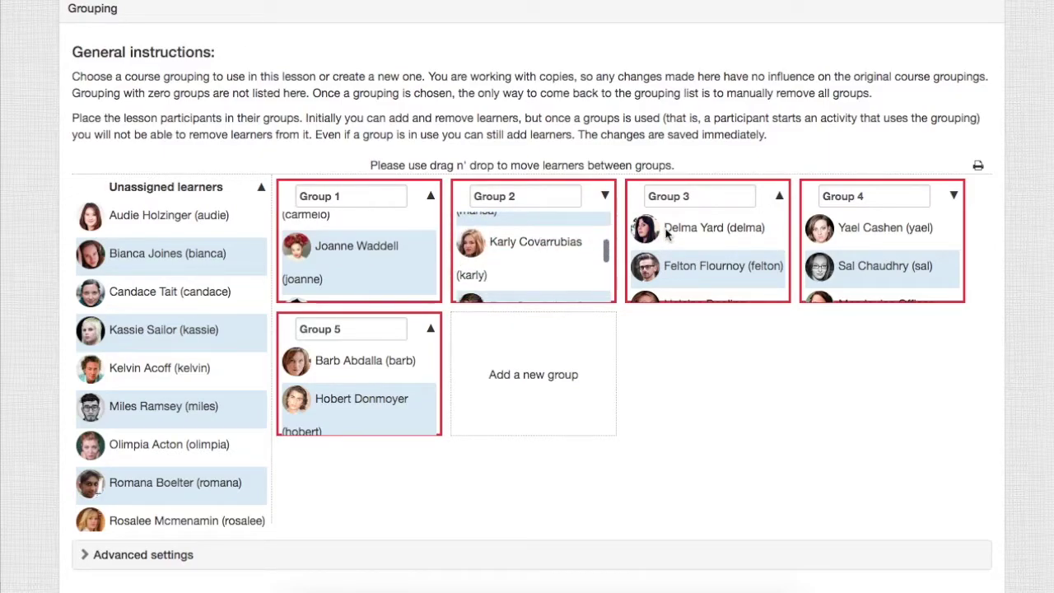
{"action": "scroll", "coordinate": [668, 236], "scroll_direction": "down", "scroll_amount": 2}
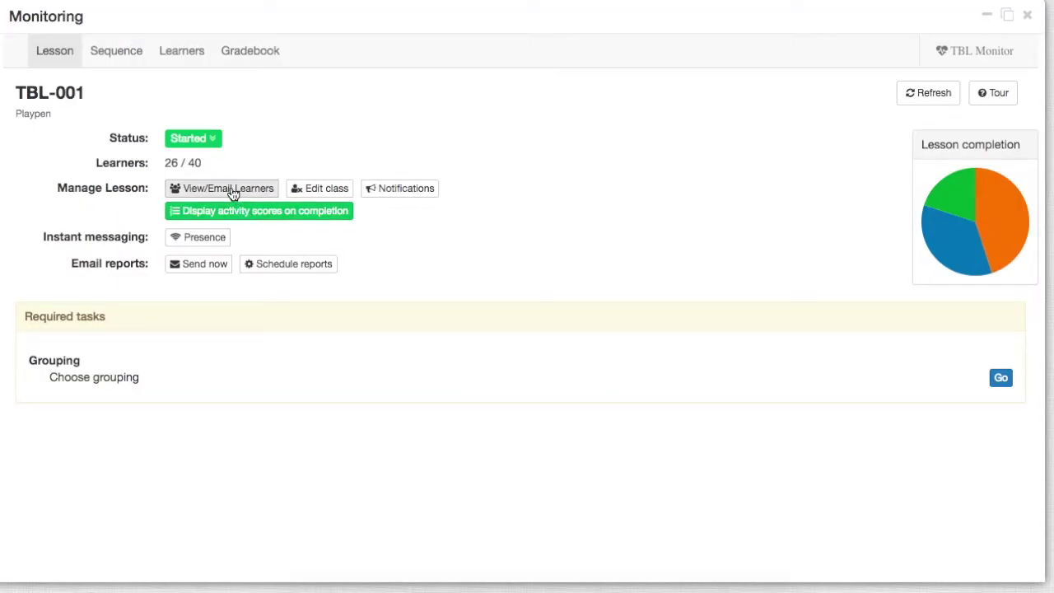
- Reload the monitoring frame and return to the Sequence diagram
{"action": "left_click", "coordinate": [124, 59]}
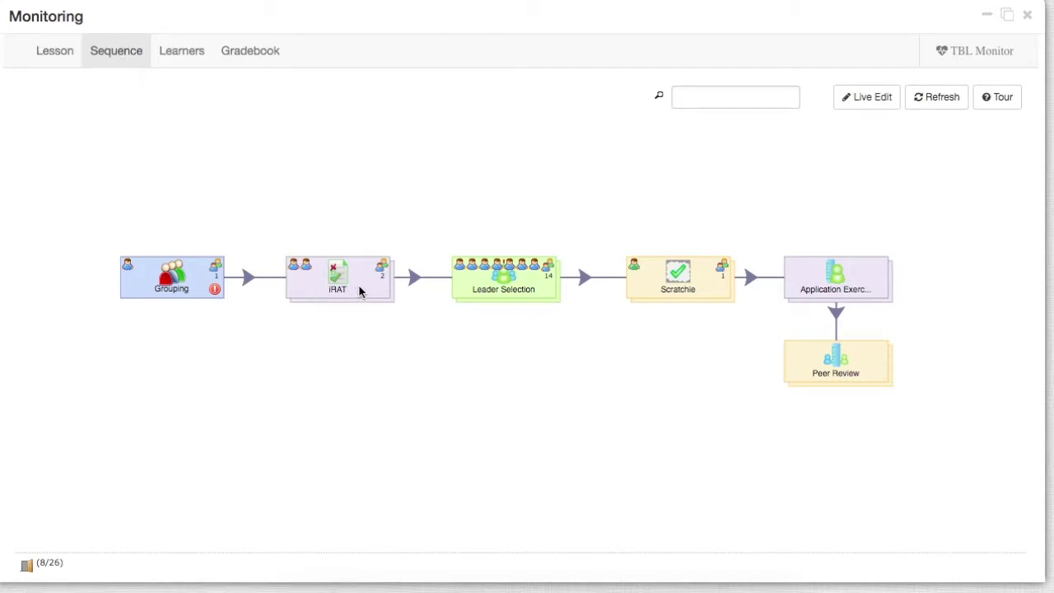
{"action": "right_click", "coordinate": [374, 221]}
{"action": "left_click", "coordinate": [410, 393]}
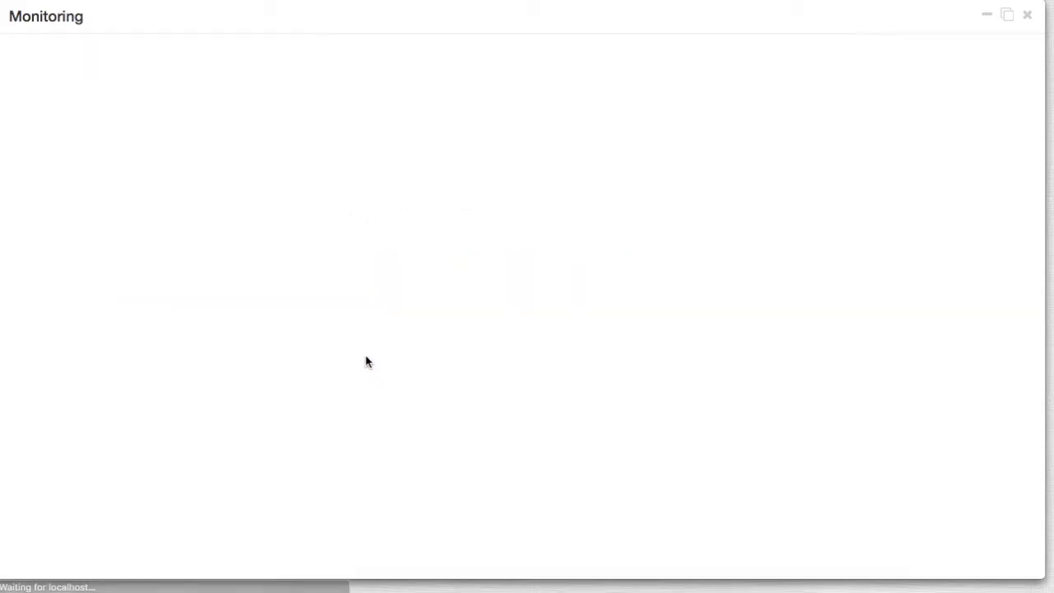
{"action": "left_click", "coordinate": [119, 52]}
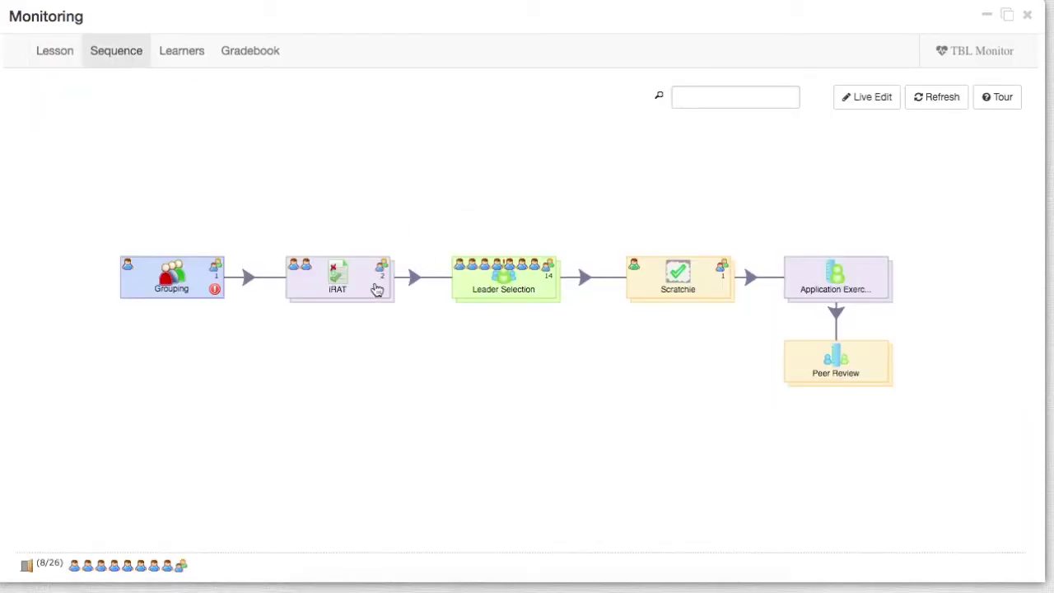
- Review two Group 1 learners' iRAT answers and confidence levels, then close iRAT monitoring
{"action": "double_click", "coordinate": [338, 286]}
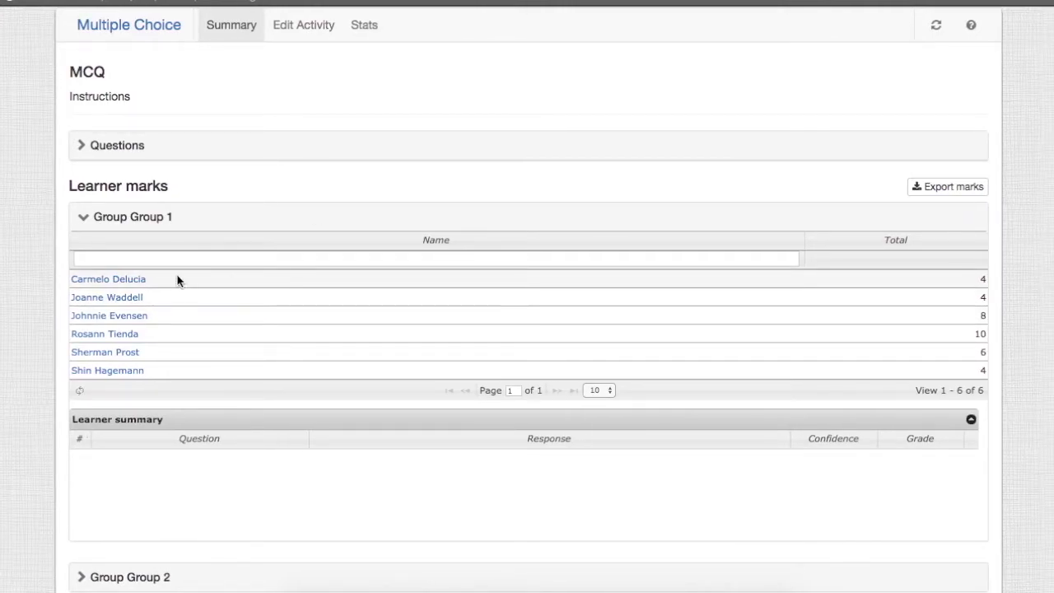
{"action": "left_click", "coordinate": [433, 280]}
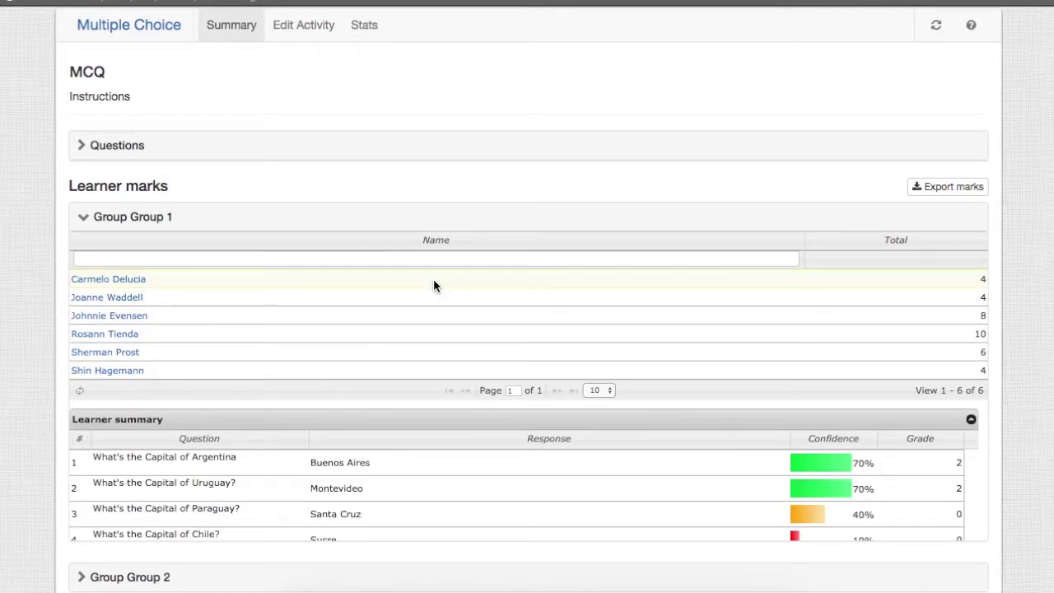
{"action": "scroll", "coordinate": [955, 490], "scroll_direction": "down", "scroll_amount": 1}
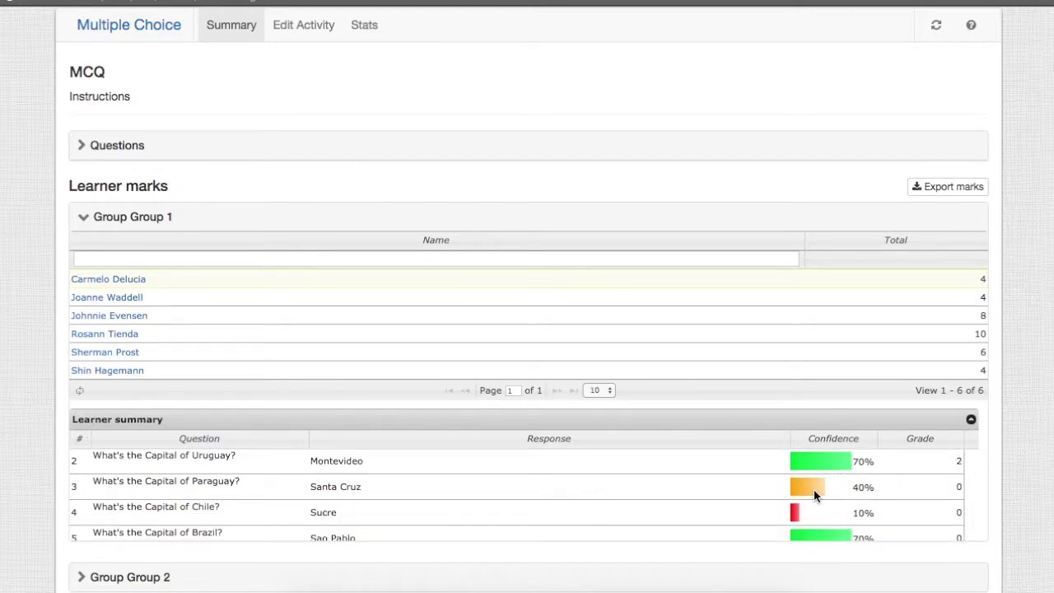
{"action": "scroll", "coordinate": [814, 489], "scroll_direction": "down", "scroll_amount": 3}
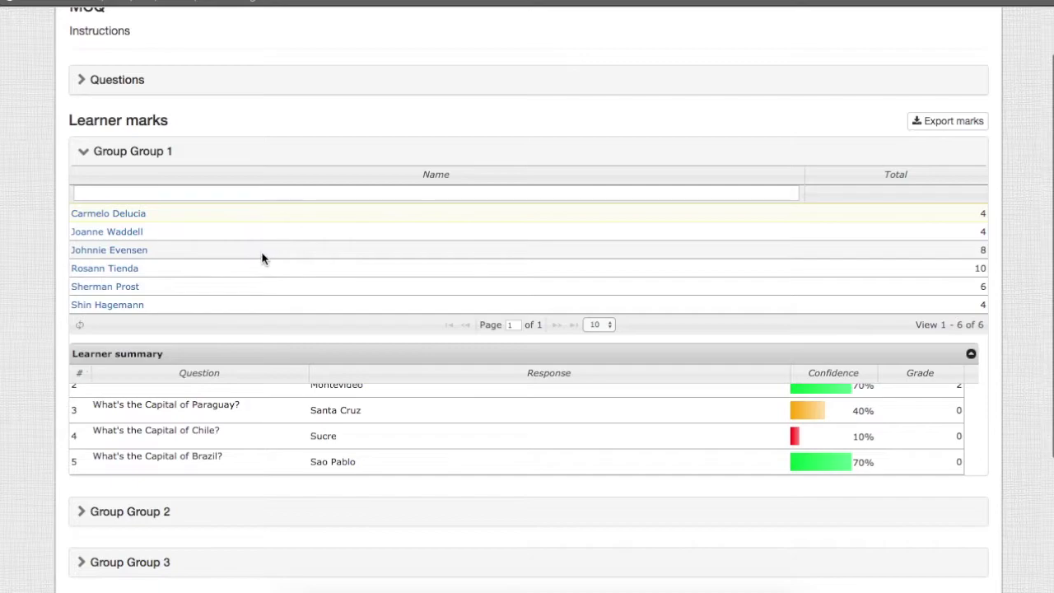
{"action": "left_click", "coordinate": [262, 258]}
{"action": "scroll", "coordinate": [493, 415], "scroll_direction": "up", "scroll_amount": 2}
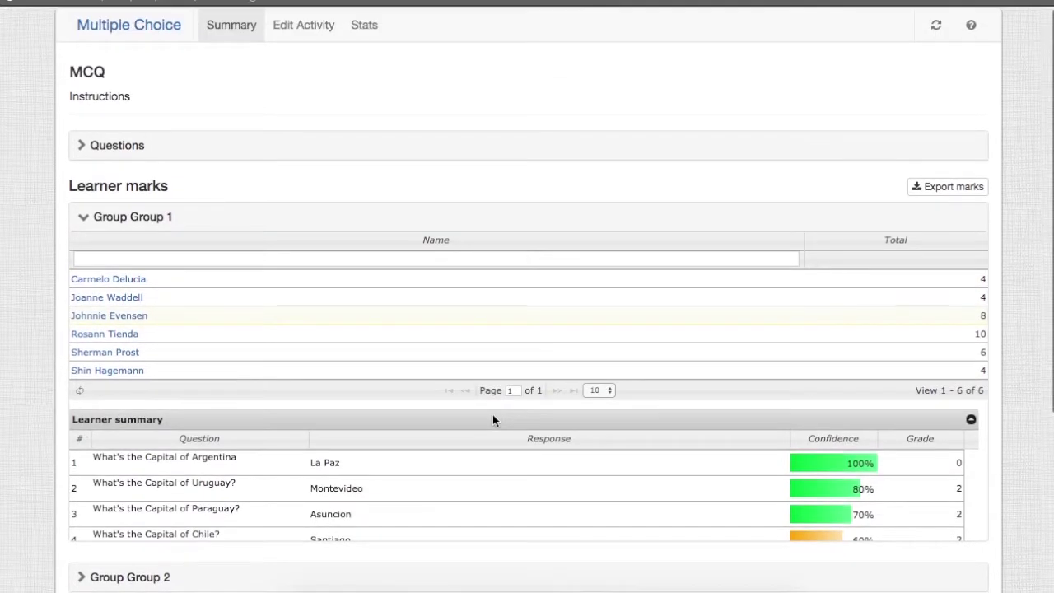
{"action": "key", "text": "super+w"}
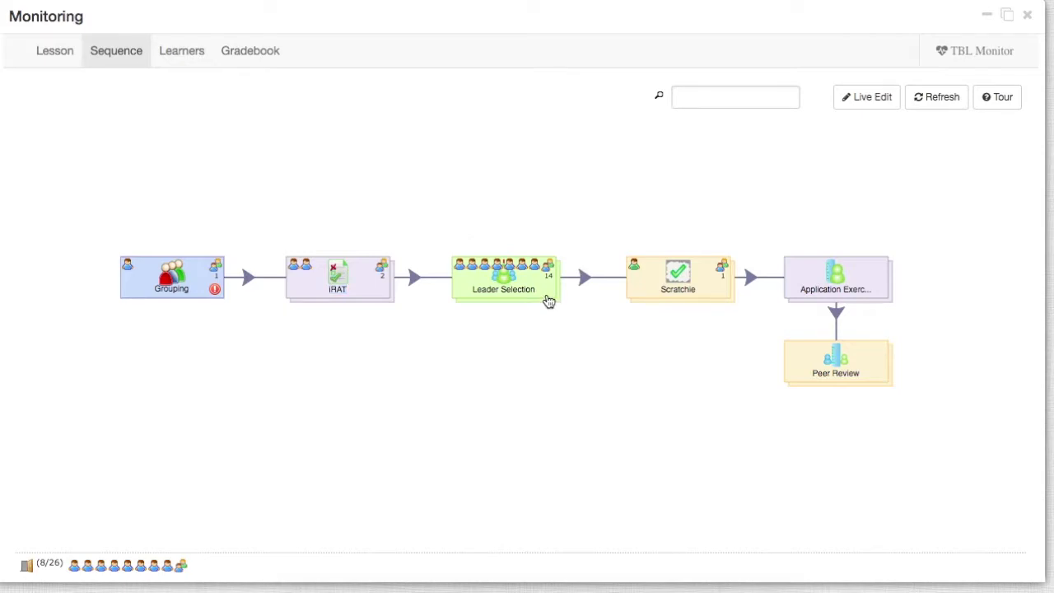
- Check the Leader Selection group leaders, then open the Scratchie activity's monitoring summary
{"action": "double_click", "coordinate": [542, 295]}
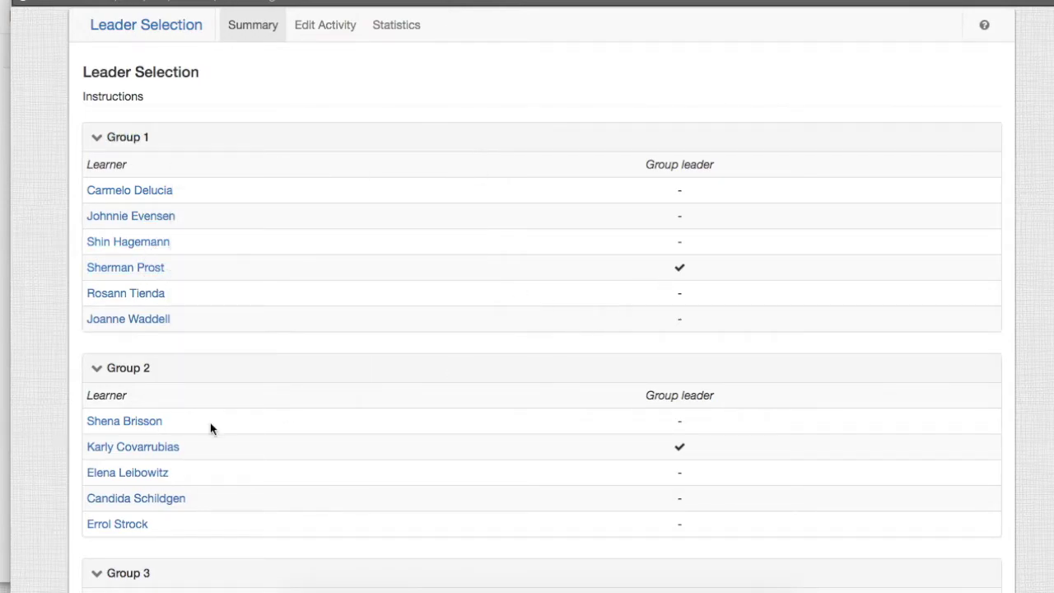
{"action": "mouse_move", "coordinate": [162, 451]}
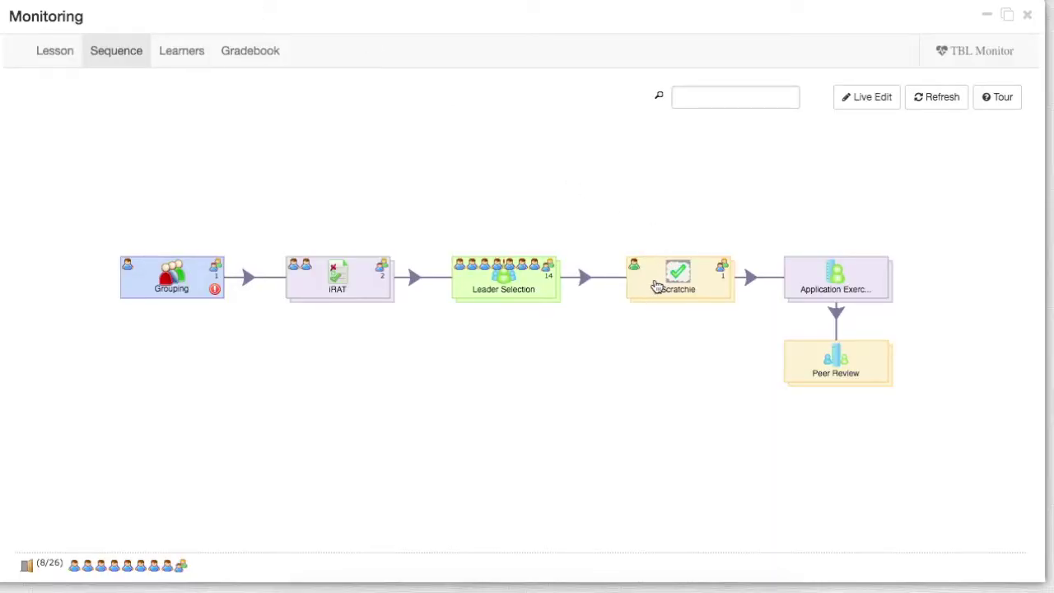
{"action": "double_click", "coordinate": [656, 286]}
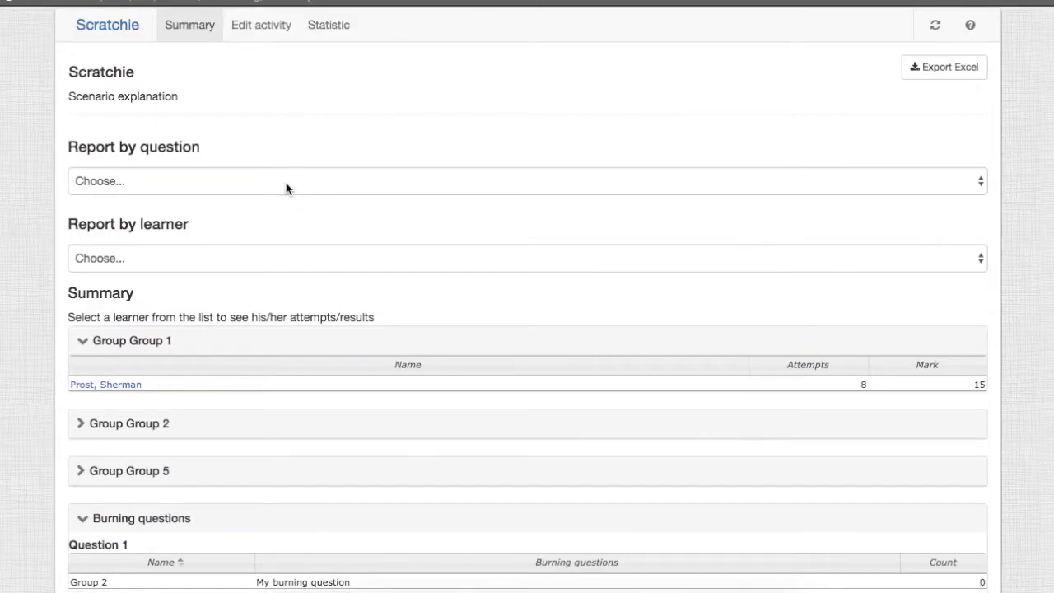
- Select Group 1's leader under Report by learner and review their Scratchie results popup
{"action": "left_click", "coordinate": [247, 260]}
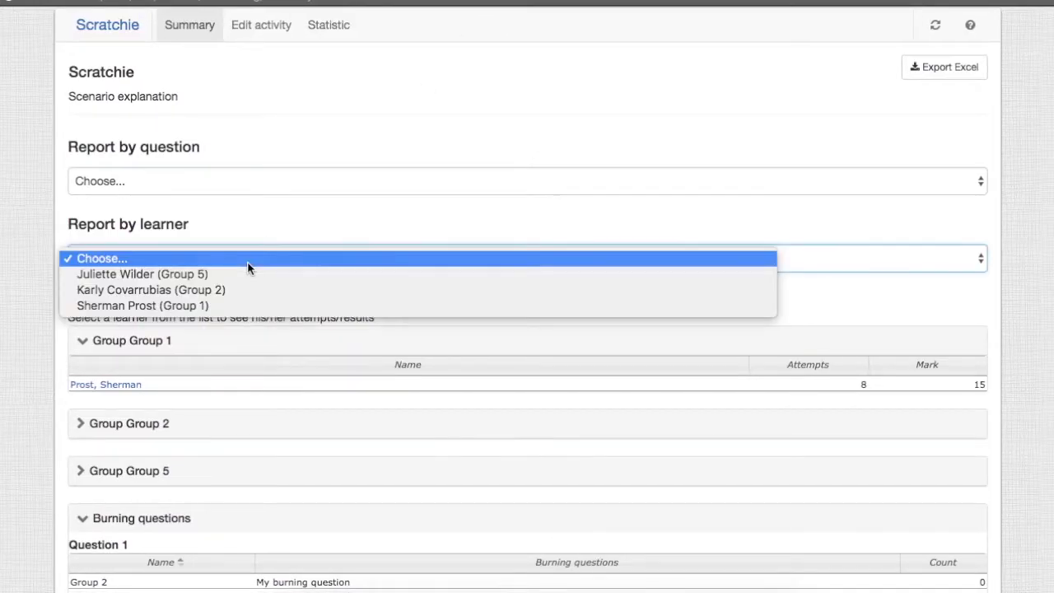
{"action": "left_click", "coordinate": [212, 307]}
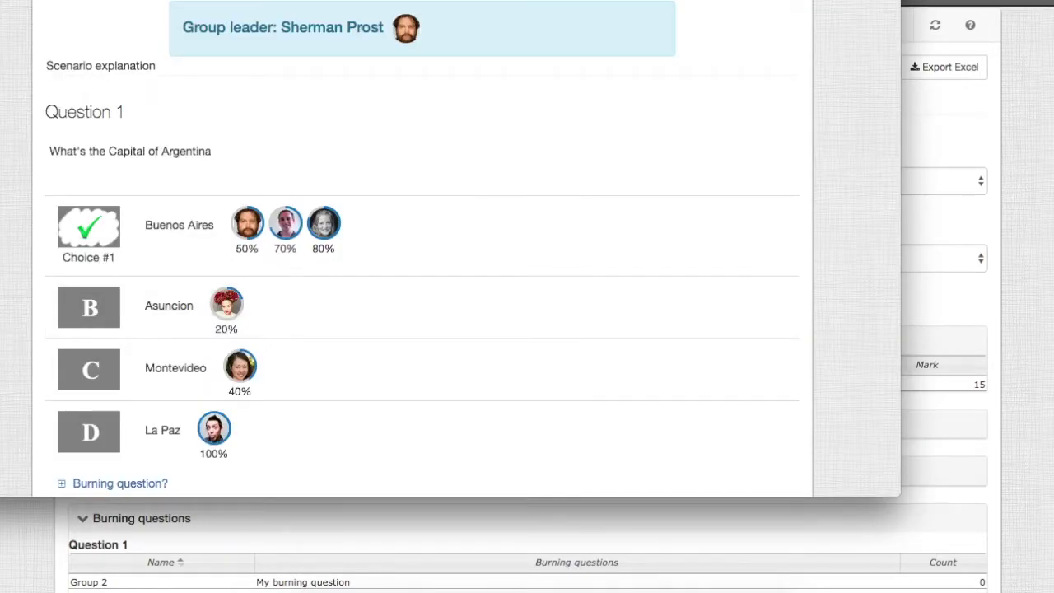
{"action": "scroll", "coordinate": [371, 173], "scroll_direction": "down", "scroll_amount": 1}
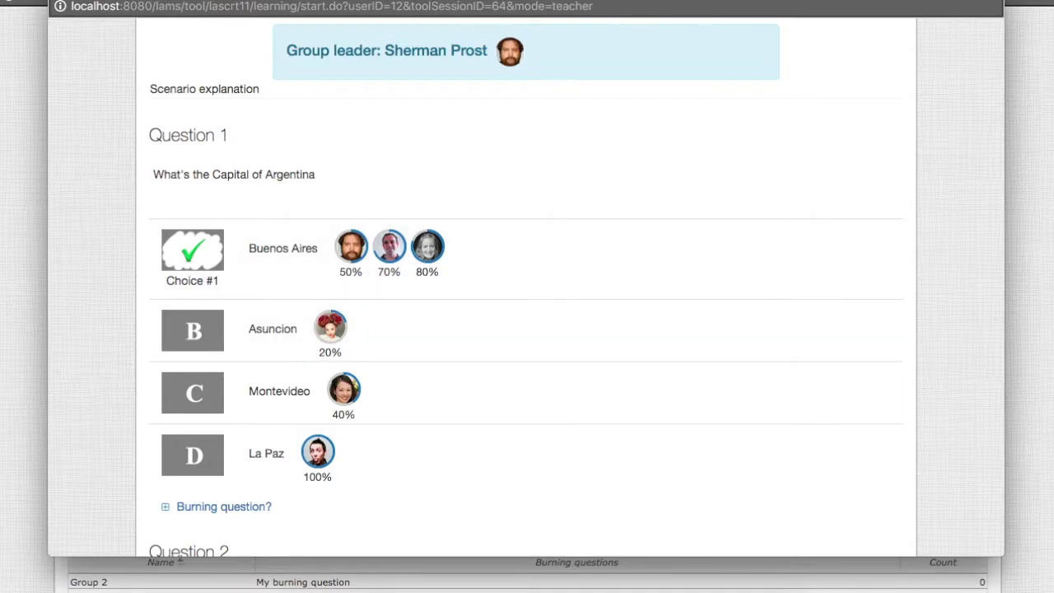
{"action": "key", "text": "super+w"}
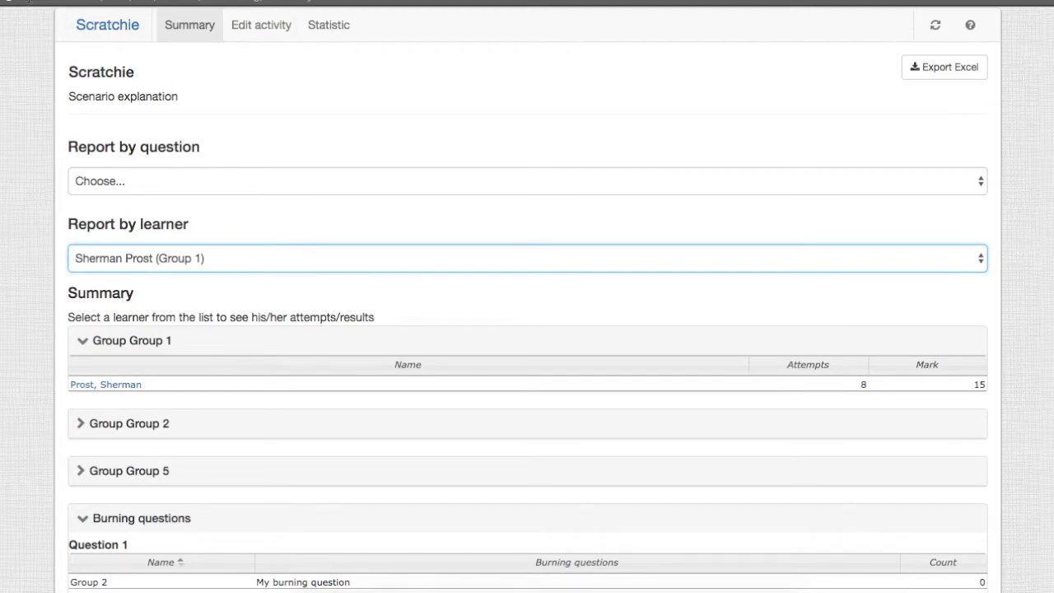
- Close the Scratchie monitor to return to the TBL-001 sequence diagram
{"action": "key", "text": "super+w"}
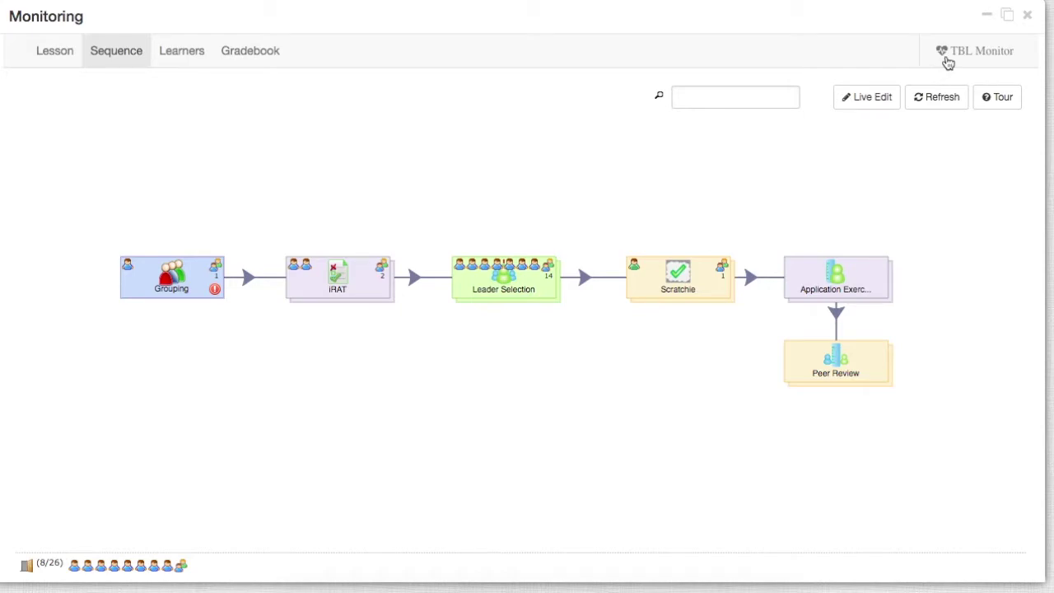
- Switch to the TBL Monitor and view Students & Teams with iRA and tRA scores
{"action": "left_click", "coordinate": [968, 52]}
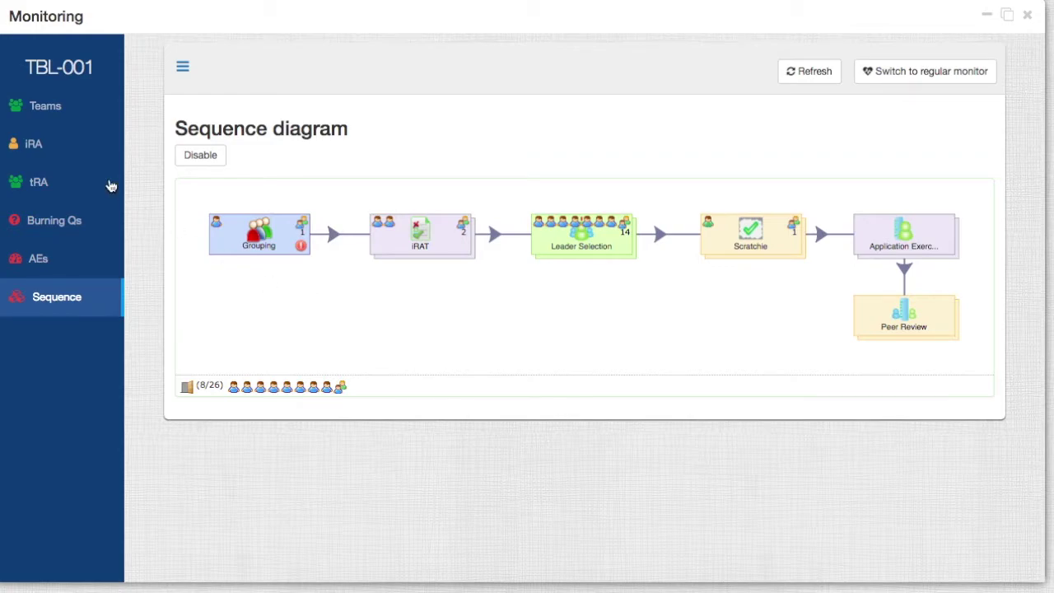
{"action": "left_click", "coordinate": [74, 119]}
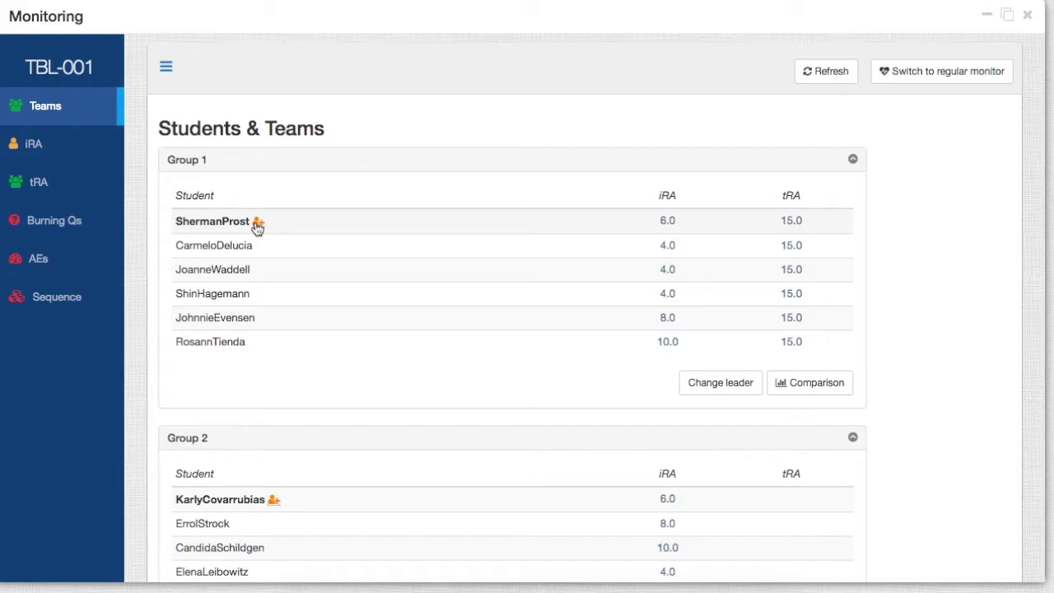
{"action": "mouse_move", "coordinate": [257, 229]}
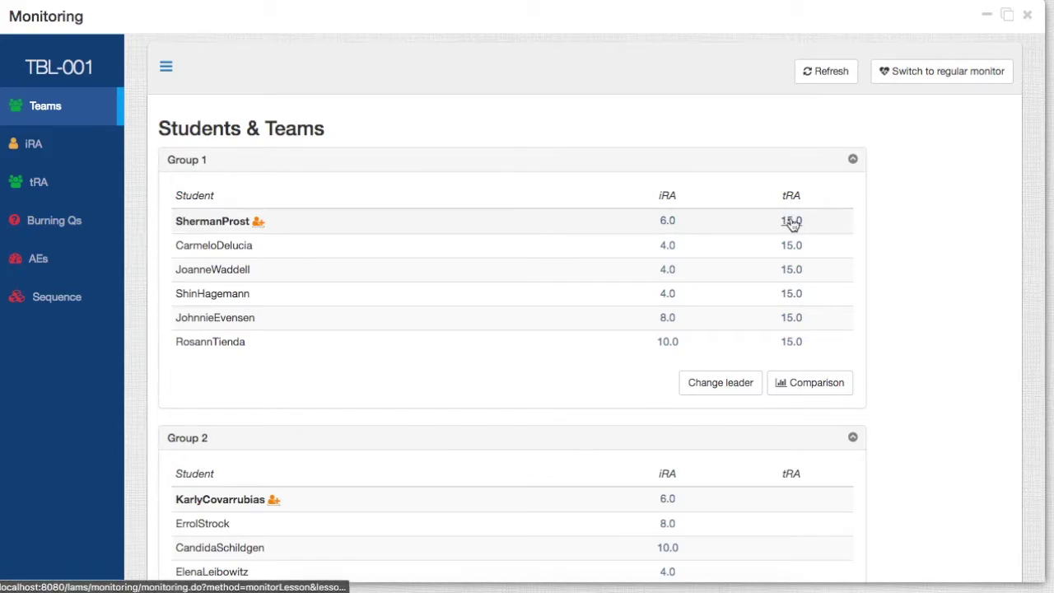
{"action": "left_click", "coordinate": [741, 386]}
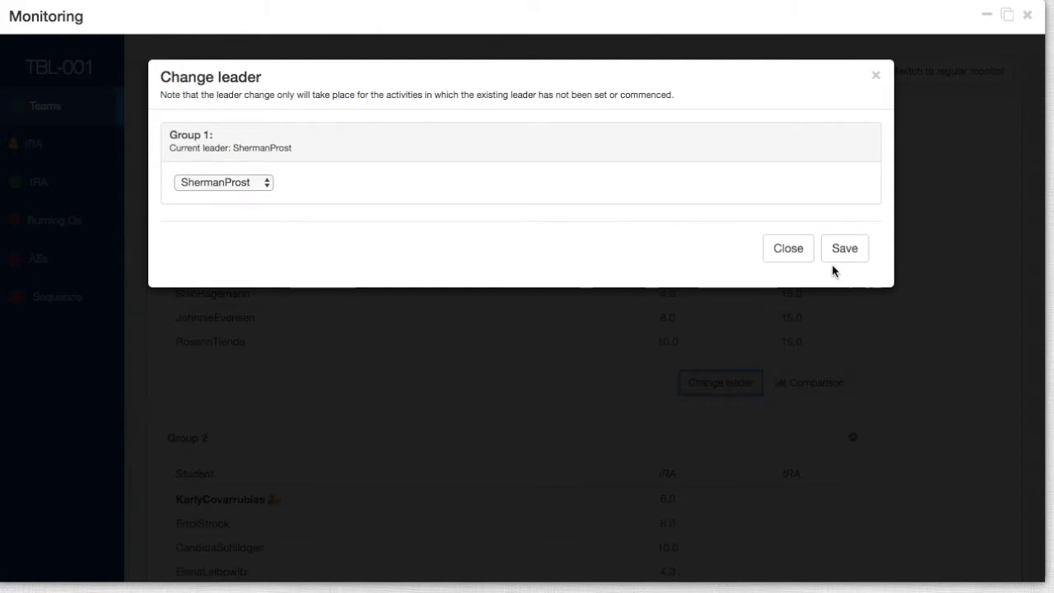
{"action": "left_click", "coordinate": [796, 249]}
{"action": "left_click", "coordinate": [817, 386]}
{"action": "mouse_move", "coordinate": [365, 278]}
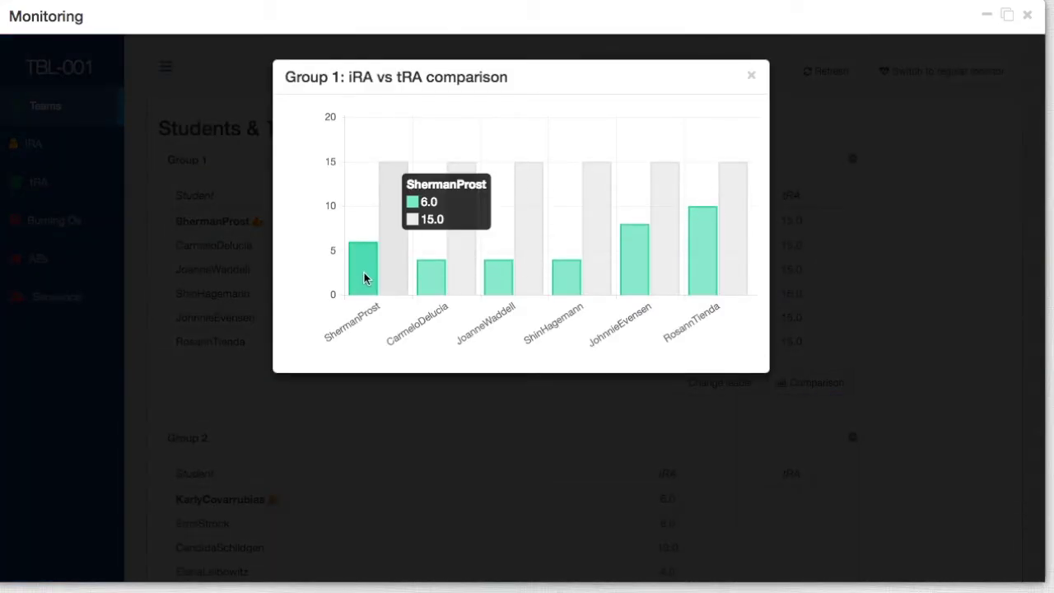
{"action": "mouse_move", "coordinate": [435, 280]}
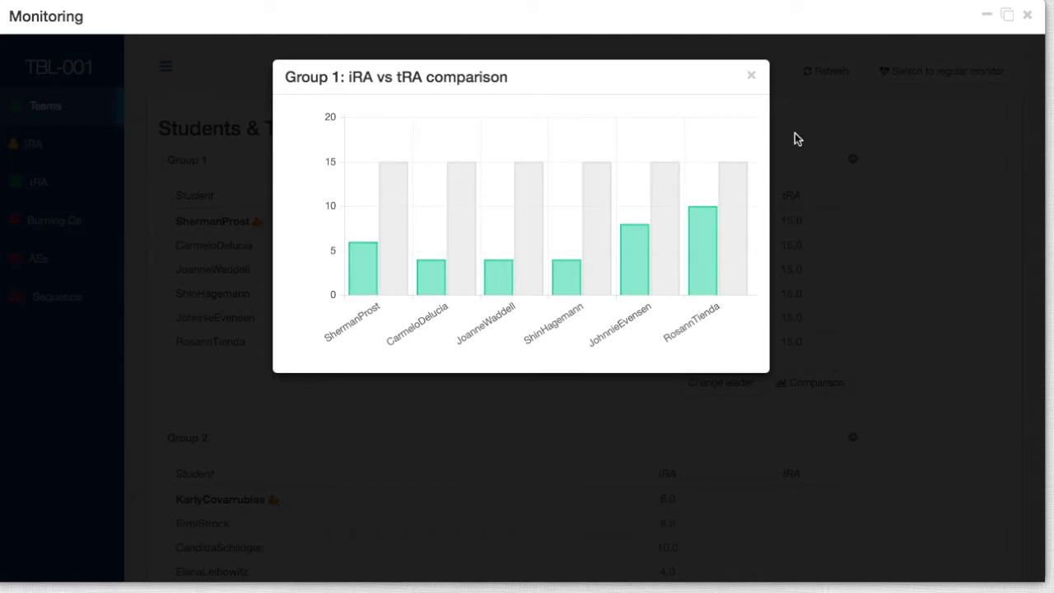
{"action": "left_click", "coordinate": [753, 76]}
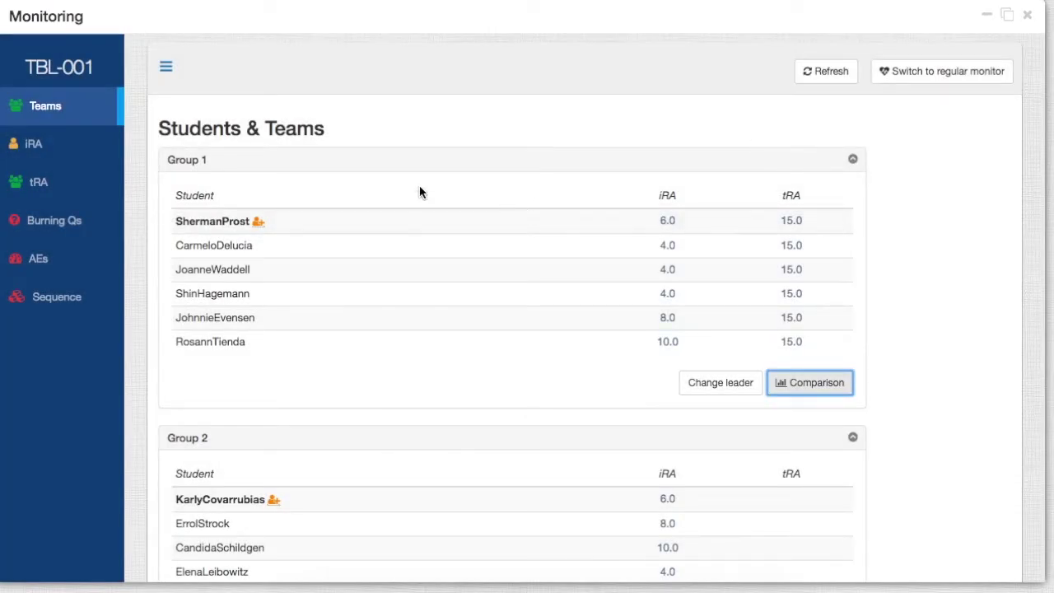
- Open the iRA questions and marks and show students' choices as percentages
{"action": "left_click", "coordinate": [62, 145]}
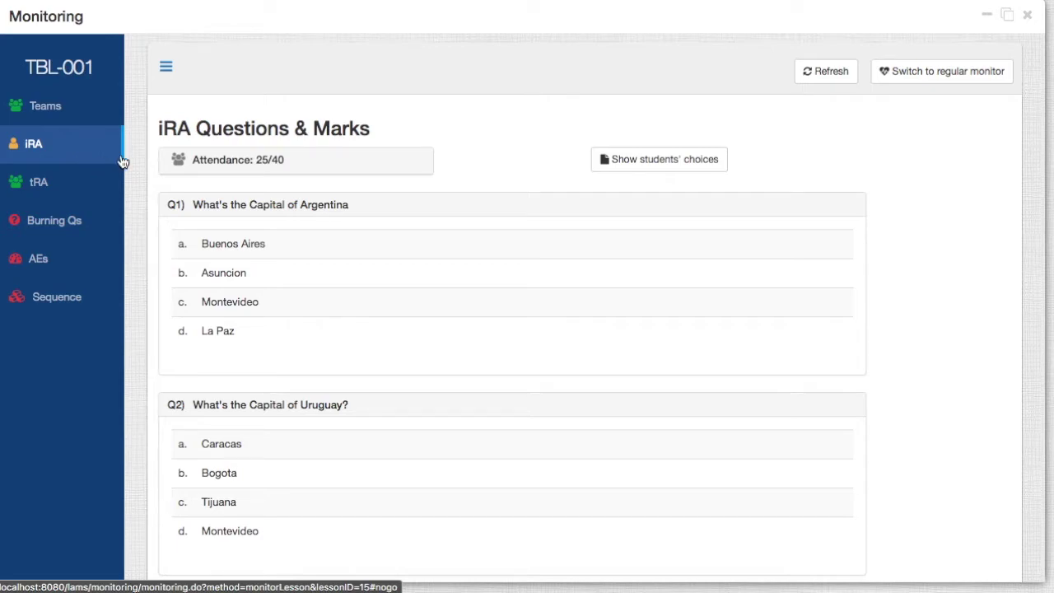
{"action": "scroll", "coordinate": [261, 202], "scroll_direction": "down", "scroll_amount": 2}
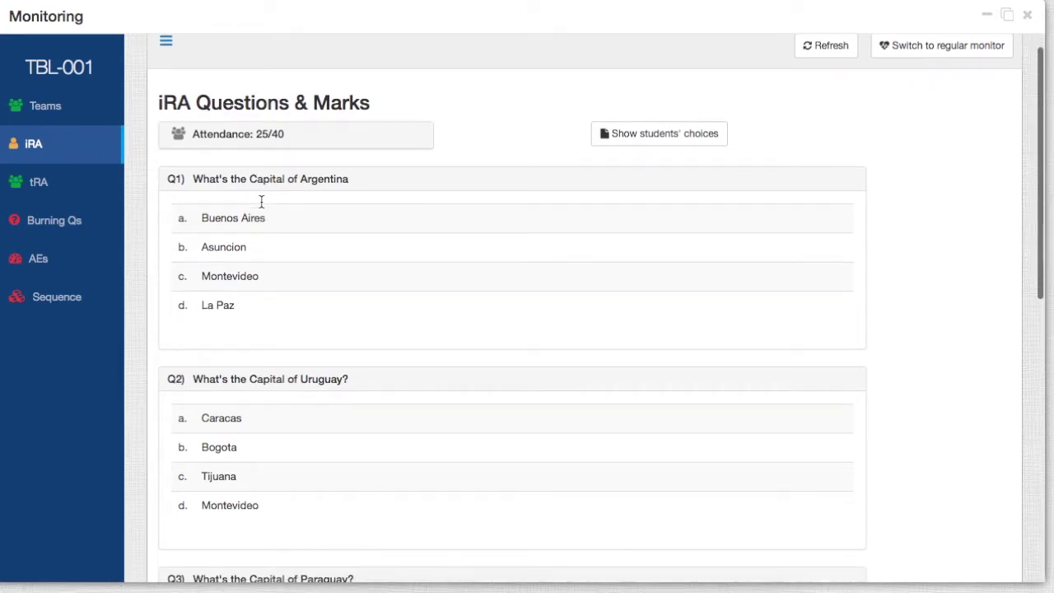
{"action": "scroll", "coordinate": [259, 205], "scroll_direction": "up", "scroll_amount": 2}
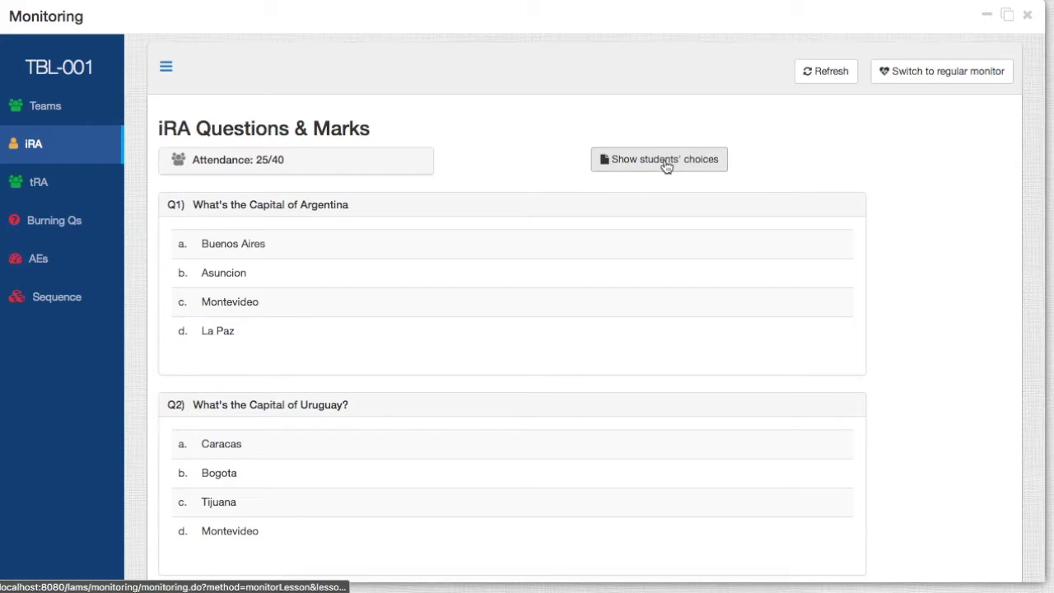
{"action": "left_click", "coordinate": [667, 166]}
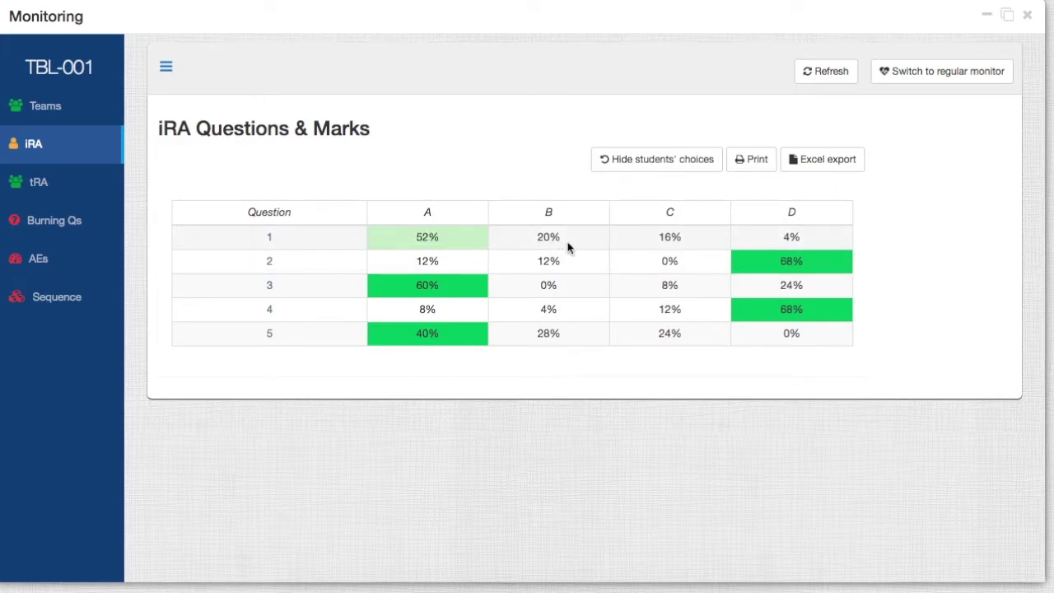
- Inspect question 1's answer breakdown, with Buenos Aires at 52%
{"action": "left_click", "coordinate": [269, 240]}
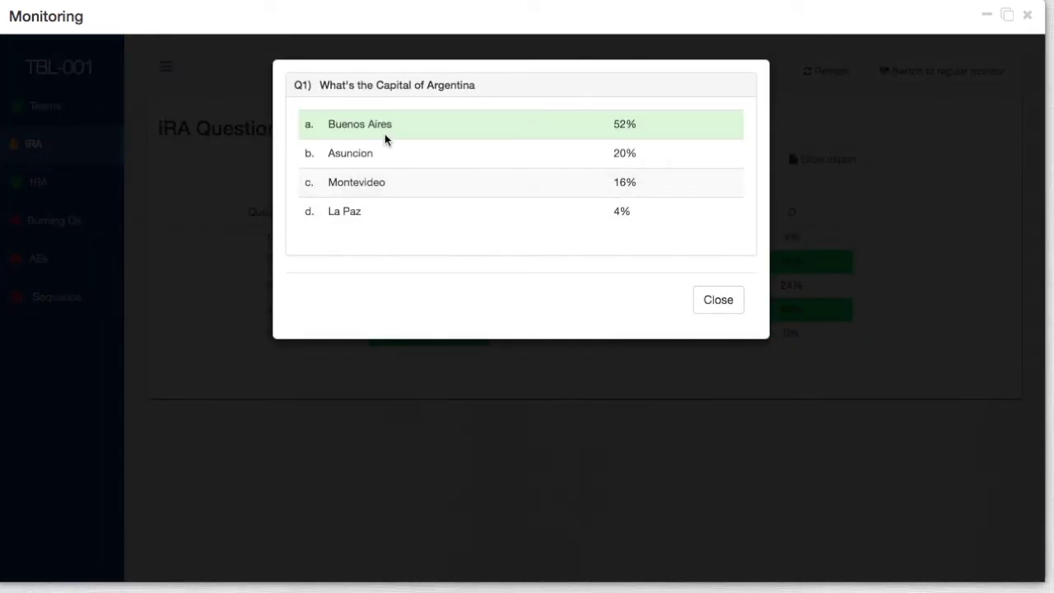
{"action": "left_click_drag", "start_coordinate": [322, 123], "coordinate": [427, 122]}
{"action": "left_click", "coordinate": [724, 303]}
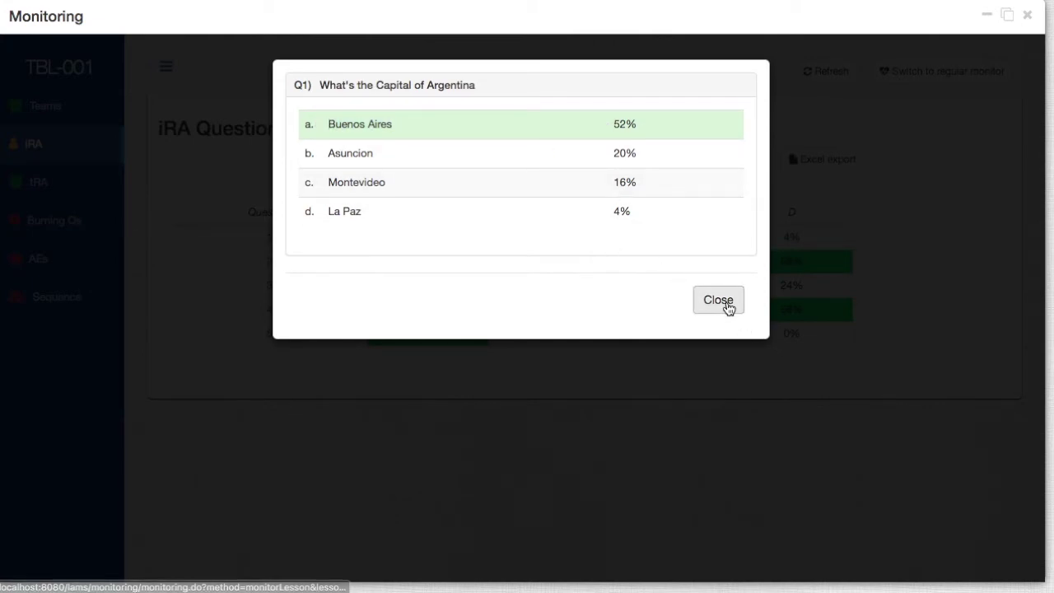
{"action": "left_click", "coordinate": [38, 183]}
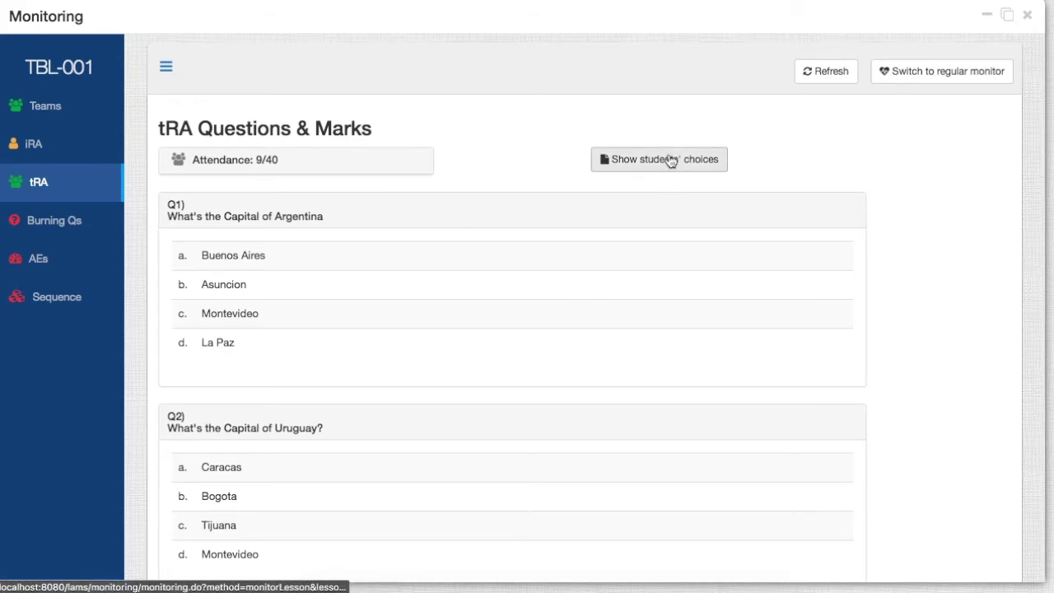
- Show each team's tRA answer choices and review Question1's details
{"action": "scroll", "coordinate": [633, 174], "scroll_direction": "down", "scroll_amount": 3}
{"action": "scroll", "coordinate": [633, 174], "scroll_direction": "up", "scroll_amount": 3}
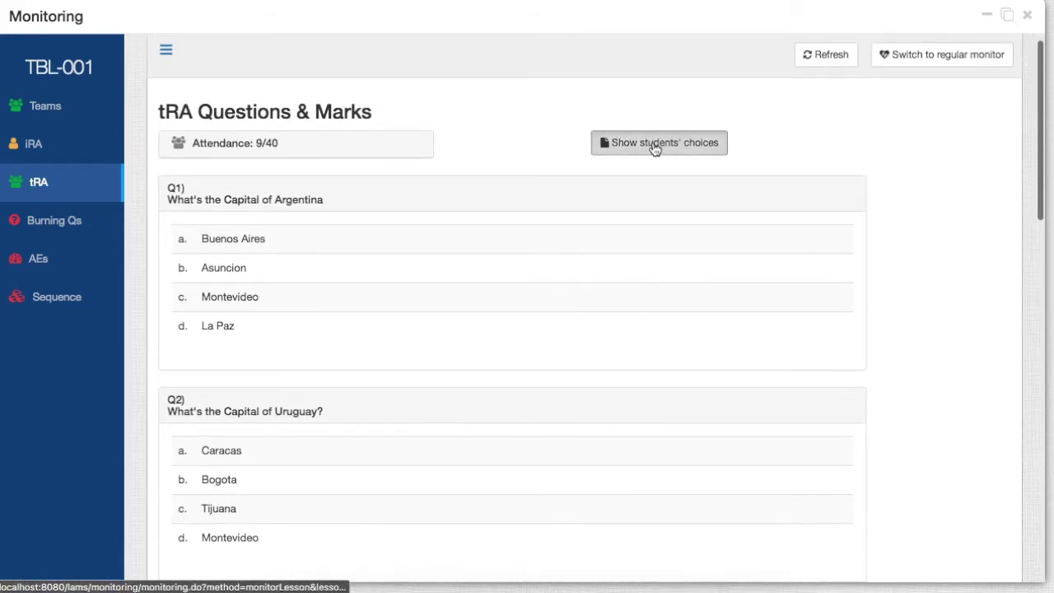
{"action": "left_click", "coordinate": [659, 145]}
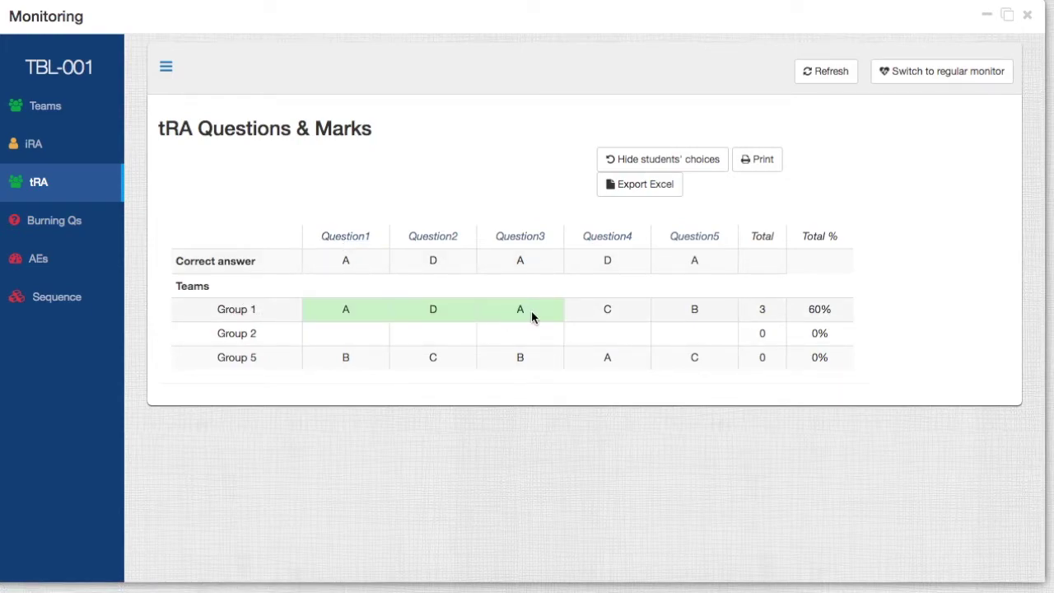
{"action": "left_click", "coordinate": [355, 239]}
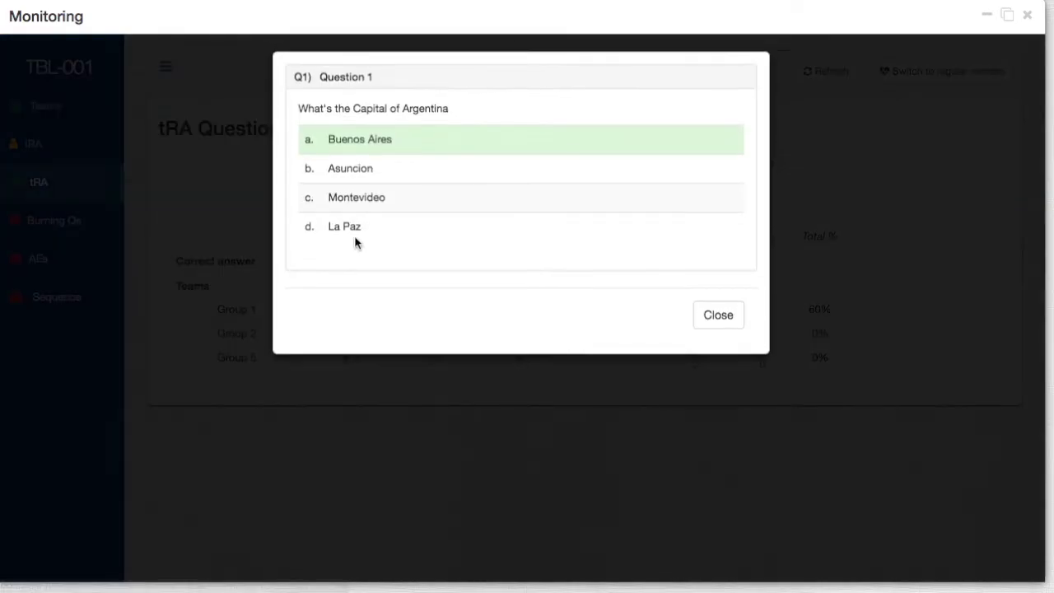
{"action": "left_click", "coordinate": [728, 331]}
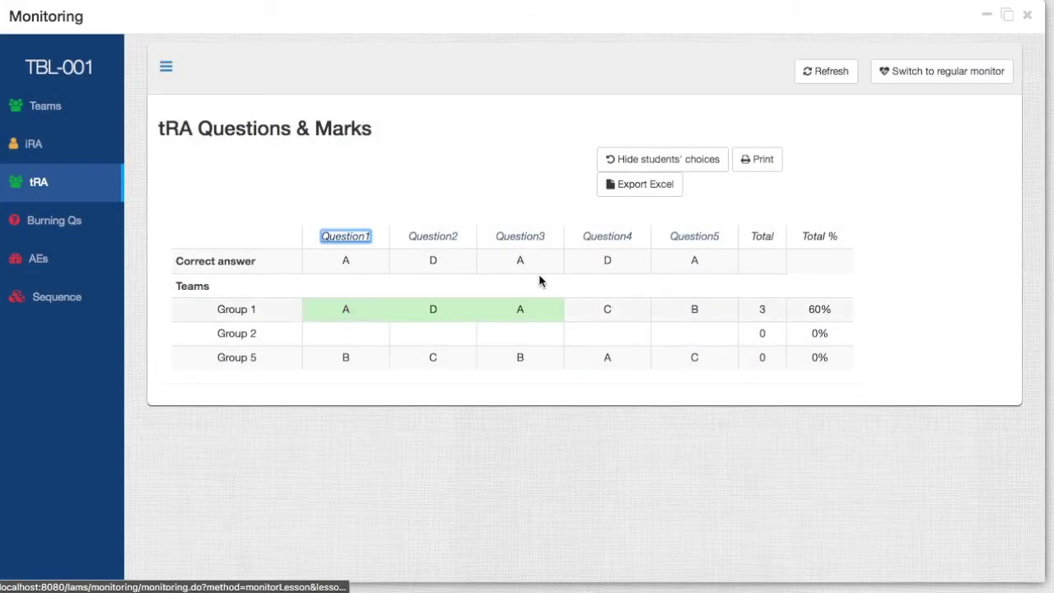
- Start and cancel printing the tRA table, then export it to Excel
{"action": "left_click", "coordinate": [762, 160]}
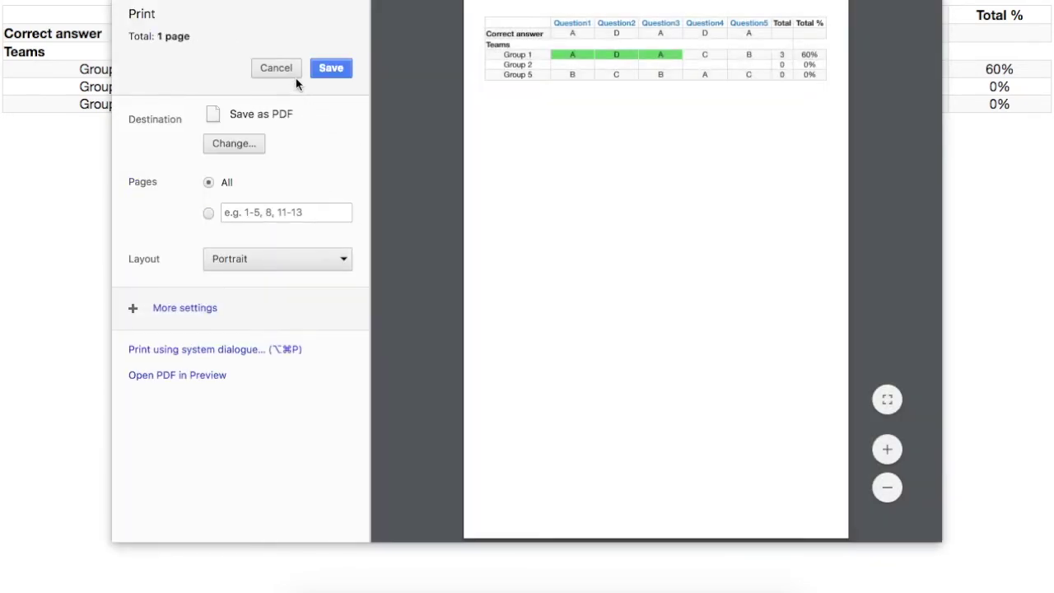
{"action": "left_click", "coordinate": [294, 69]}
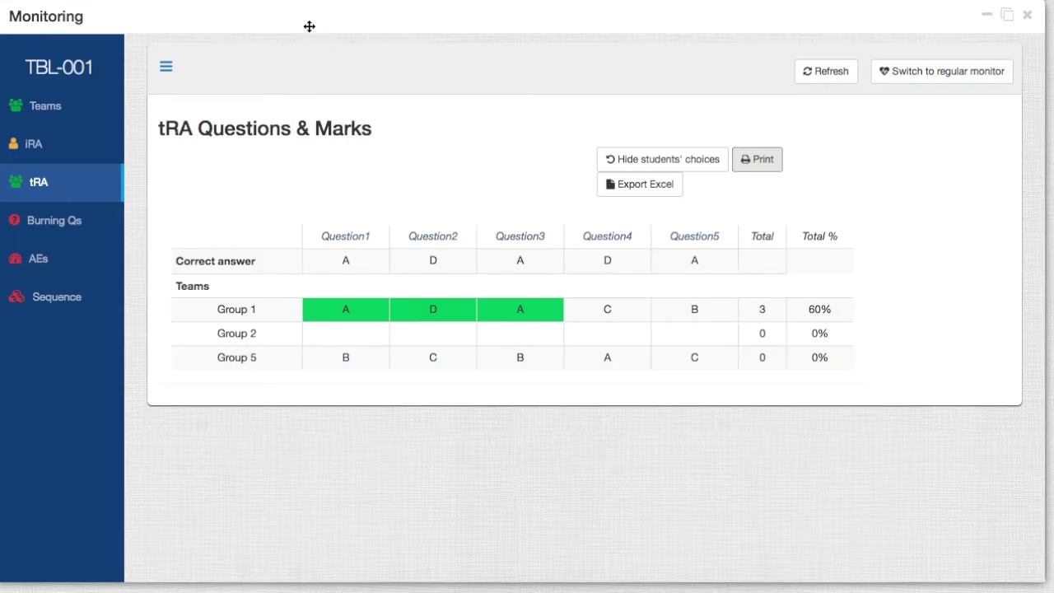
{"action": "left_click", "coordinate": [640, 188]}
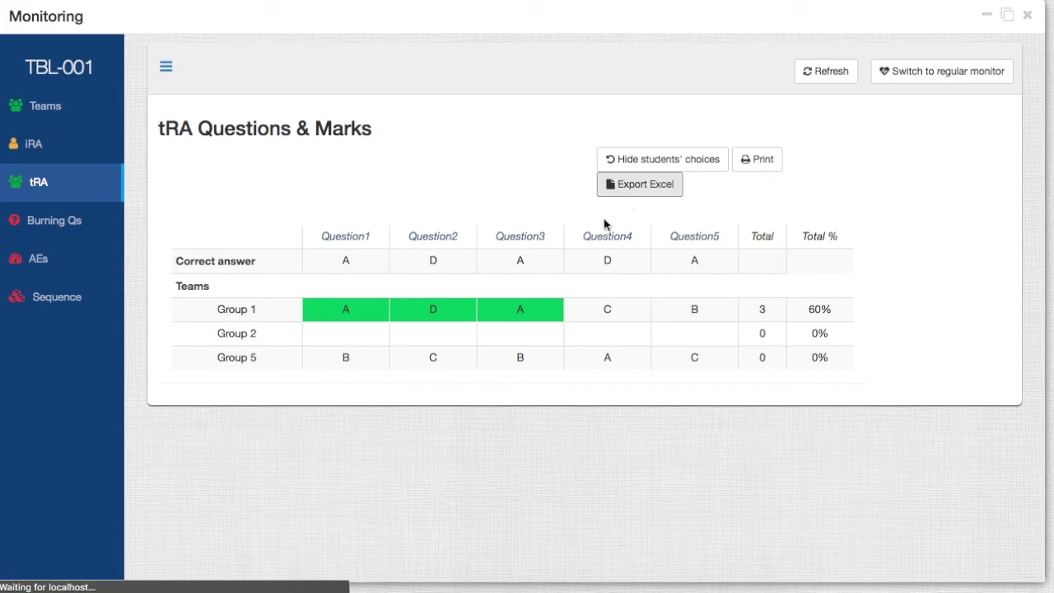
{"action": "left_click", "coordinate": [51, 224]}
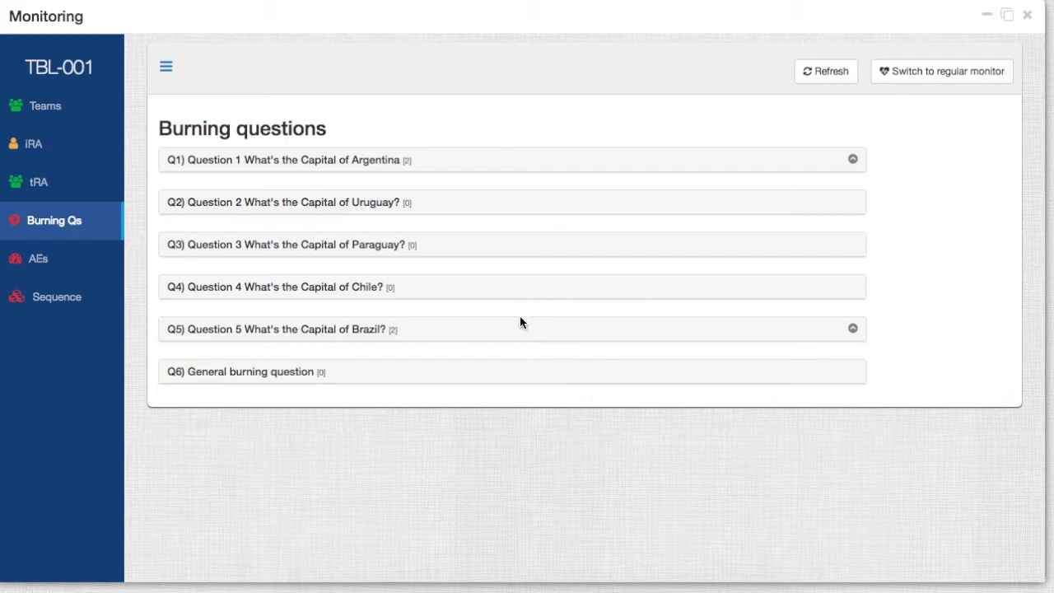
- Expand Q5's burning questions and read Group 1's and Group 5's Rio de Janeiro comments
{"action": "left_click", "coordinate": [853, 333]}
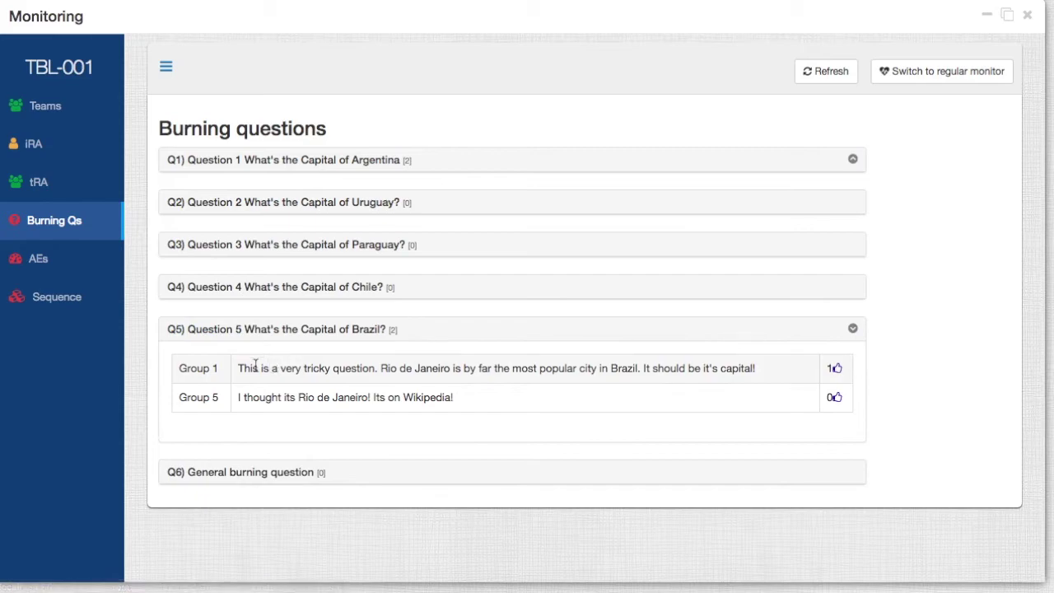
{"action": "left_click_drag", "start_coordinate": [238, 368], "coordinate": [558, 391]}
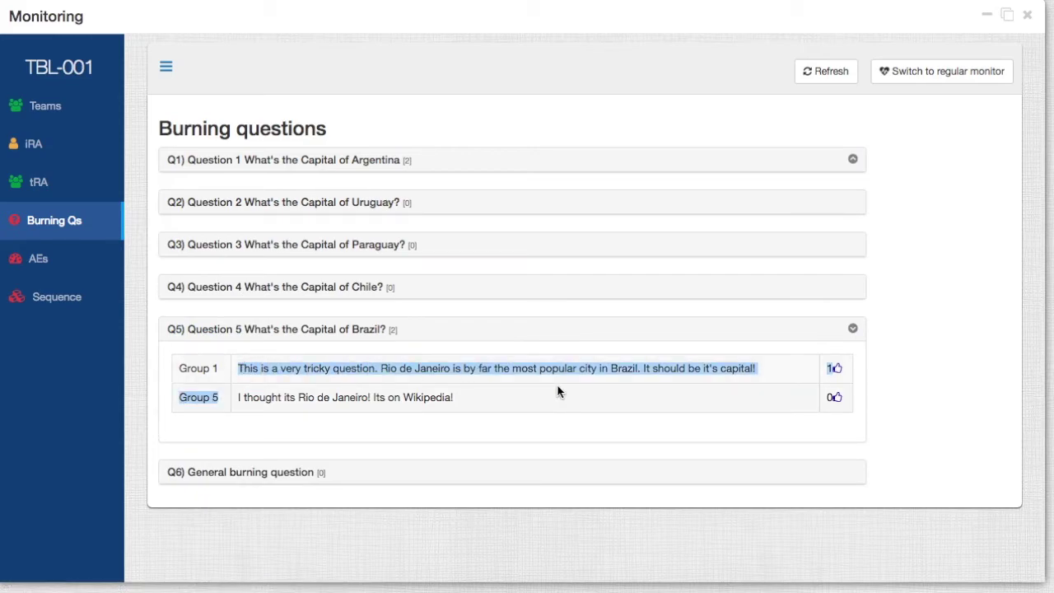
{"action": "left_click", "coordinate": [437, 368]}
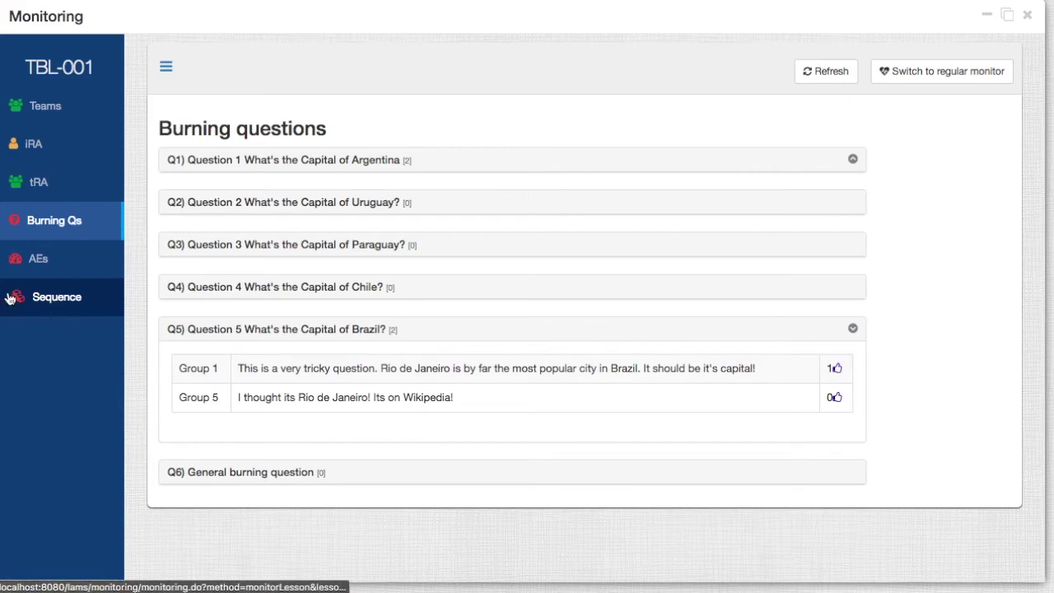
- Review the AEs page and sequence diagram, then check and close the Scratchie activity's monitor
{"action": "left_click", "coordinate": [42, 262]}
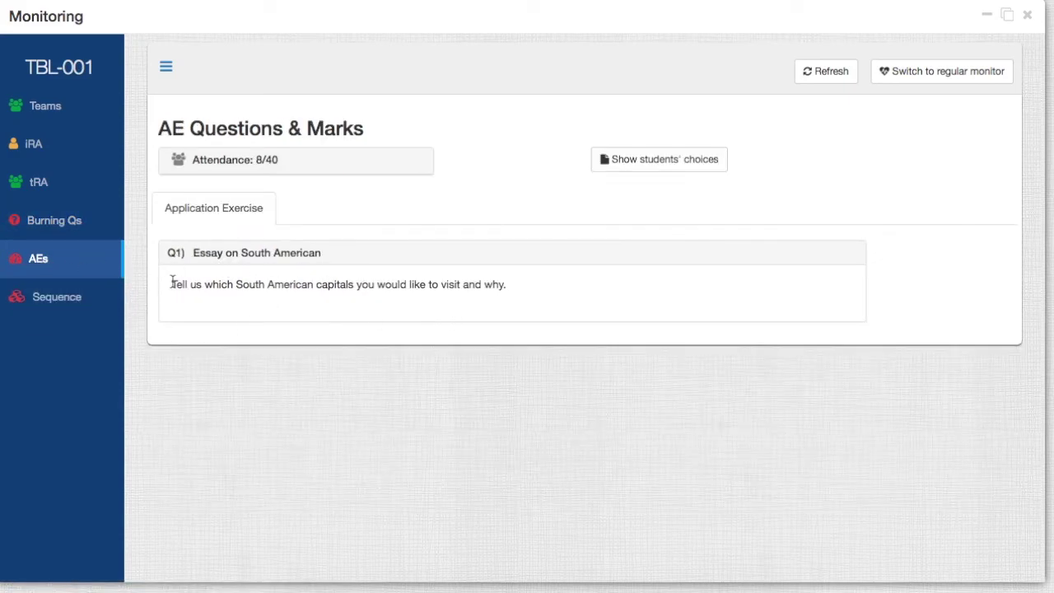
{"action": "left_click", "coordinate": [80, 304]}
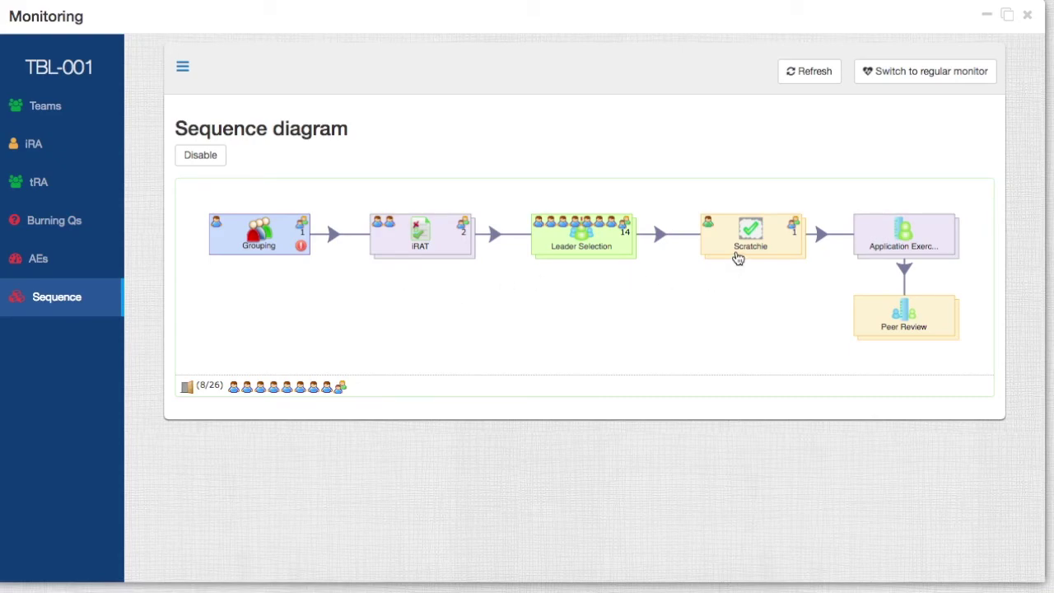
{"action": "left_click", "coordinate": [739, 259]}
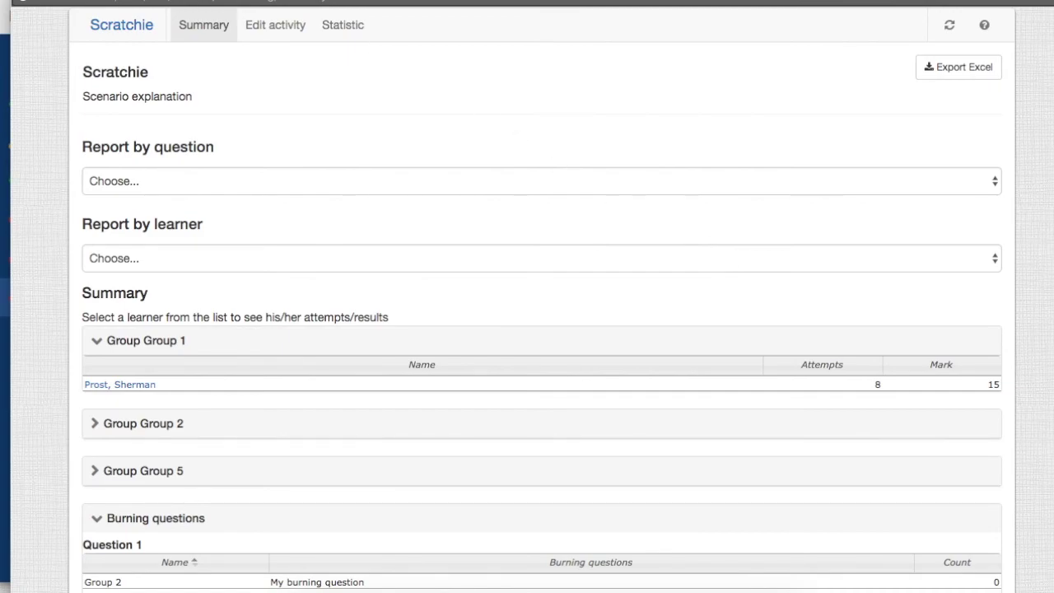
{"action": "key", "text": "ctrl+w"}
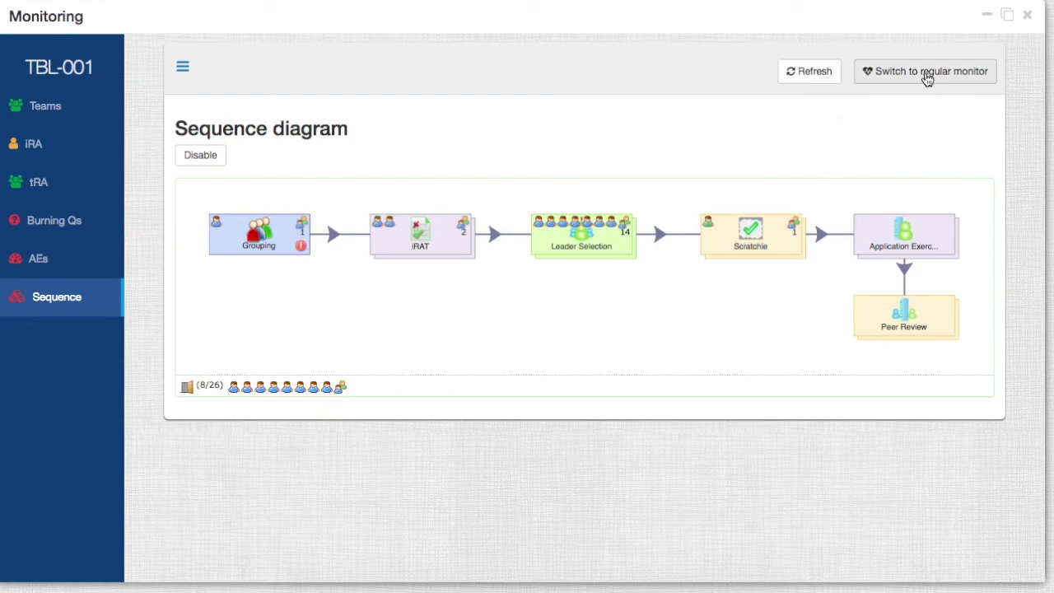
- Move from the TBL Monitor to the regular monitor for TBL-001, back, then regular again
{"action": "left_click", "coordinate": [928, 74]}
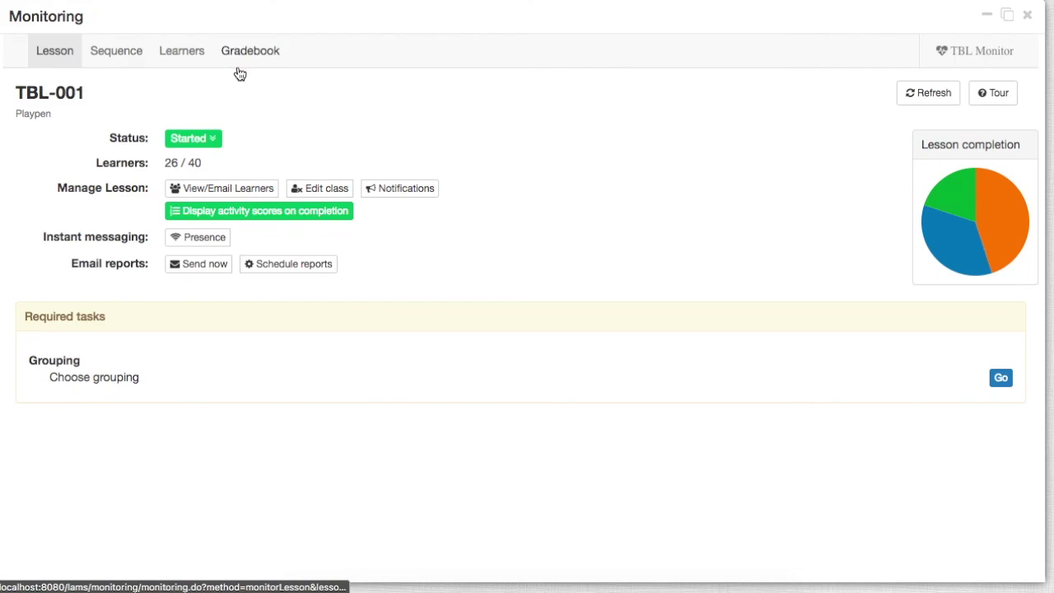
{"action": "left_click", "coordinate": [989, 53]}
{"action": "left_click", "coordinate": [977, 73]}
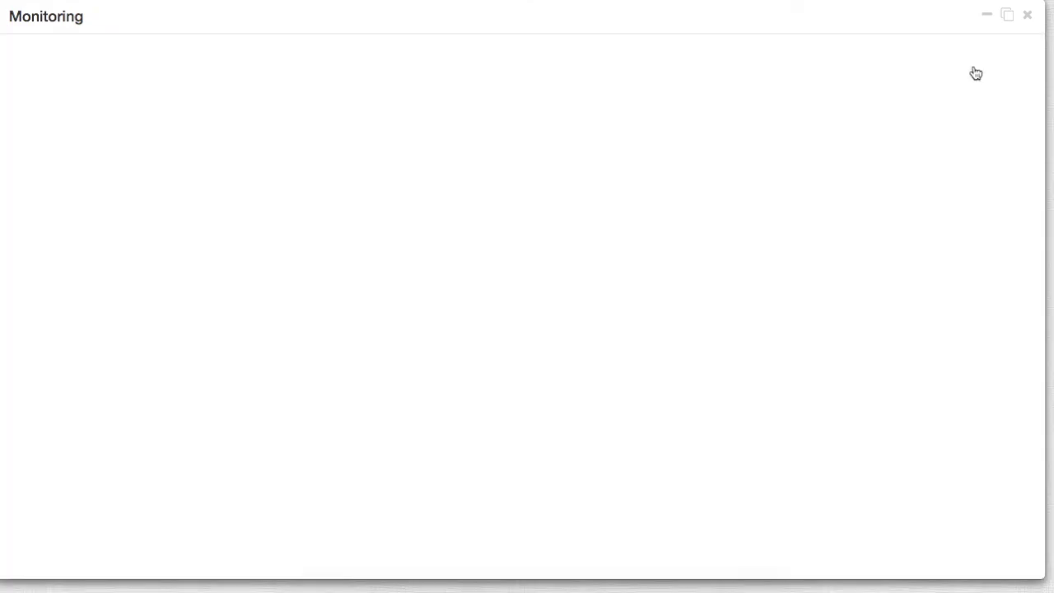